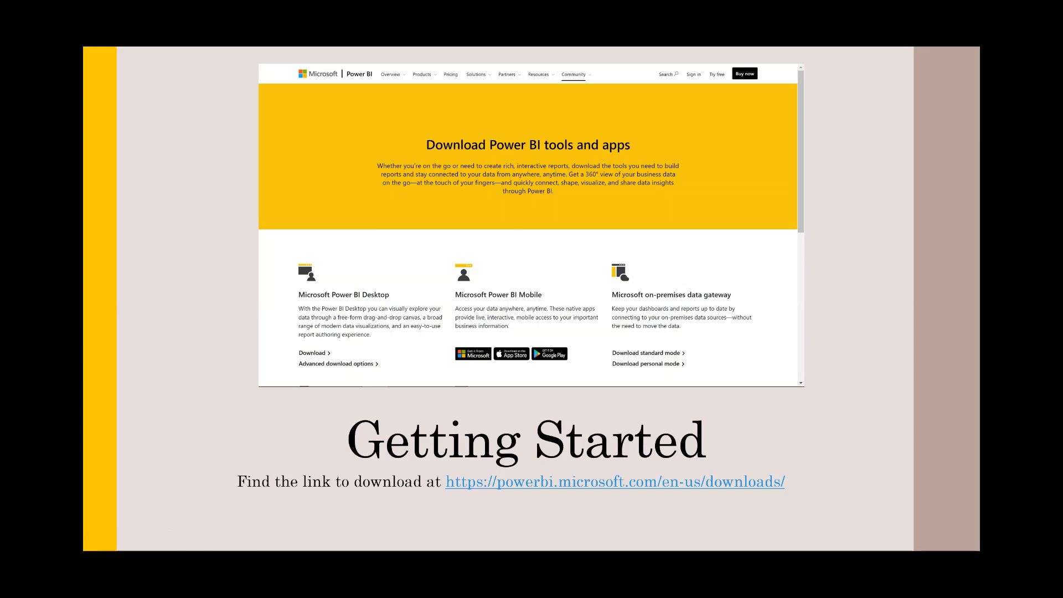
Step: End the slideshow at the Live Demo/Walkthrough slide and switch to the untitled Power BI Desktop report
left_click(541, 355)
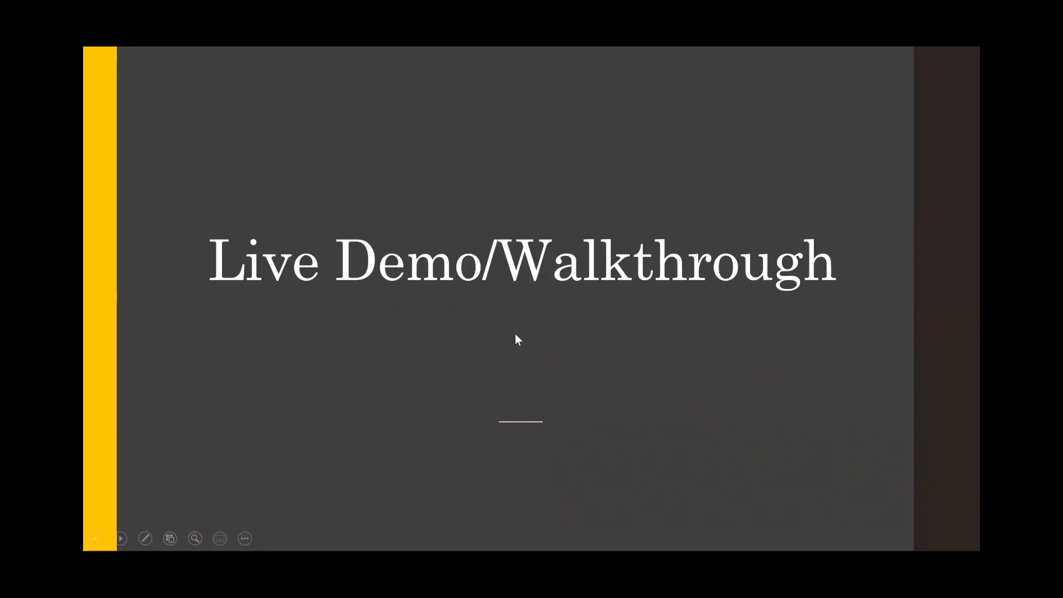
key("Escape")
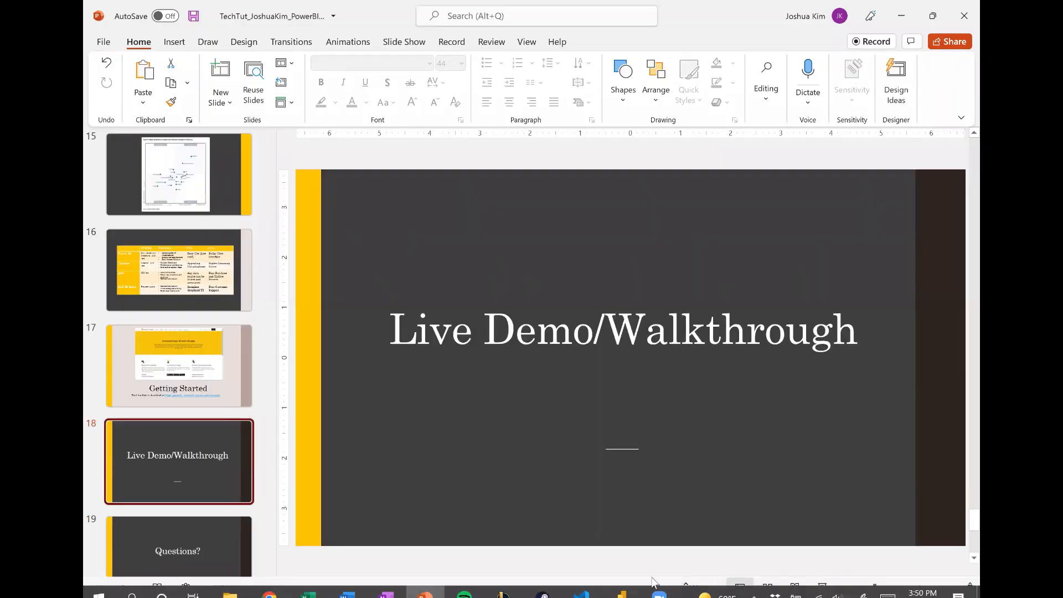
mouse_move(631, 584)
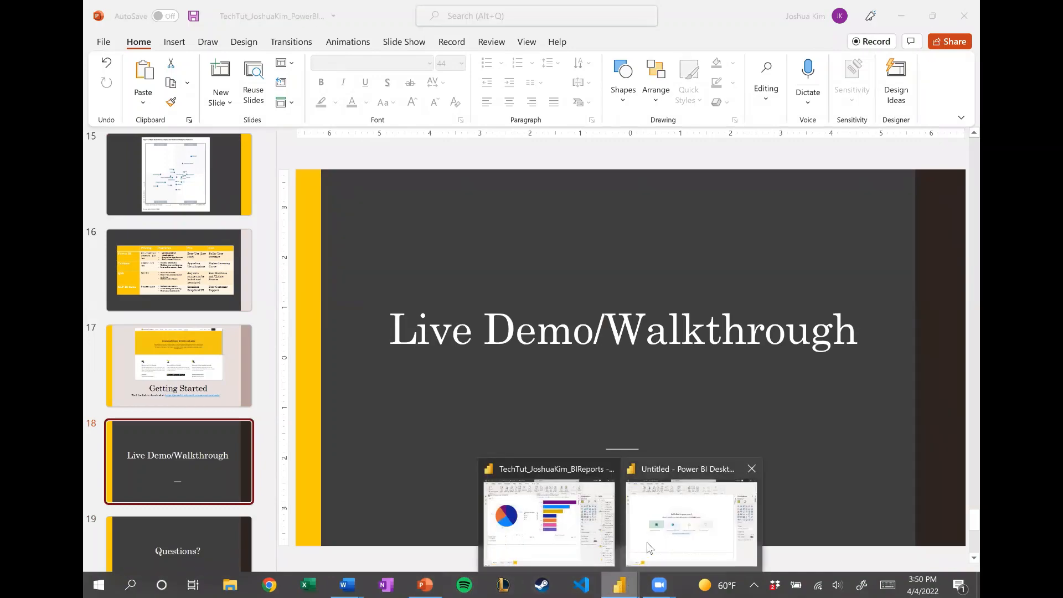
left_click(649, 548)
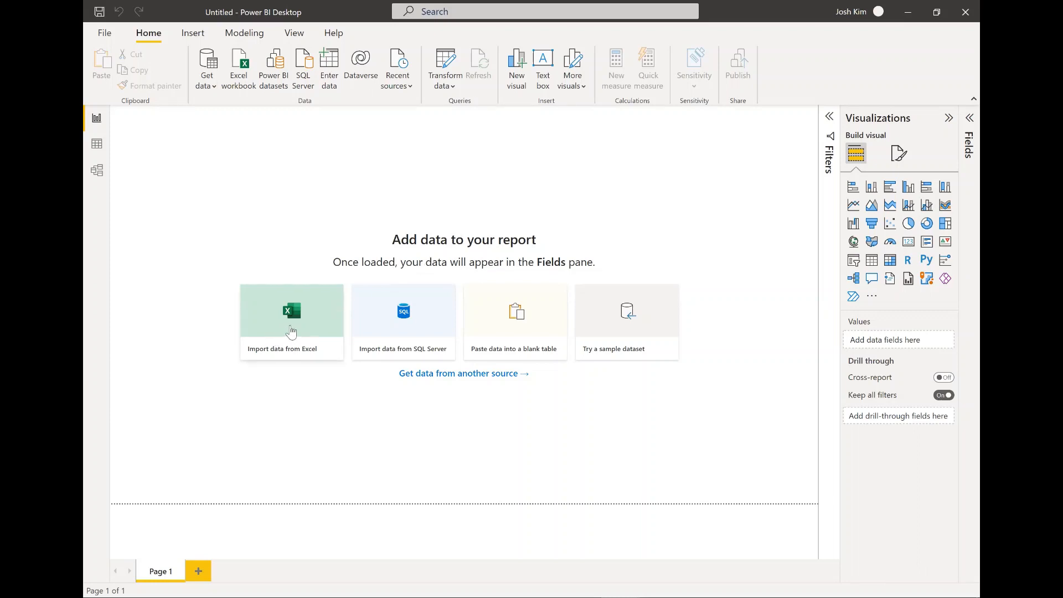
Step: Import data from the CPSC_Database_Sample Excel workbook in the Seminar folder
left_click(336, 350)
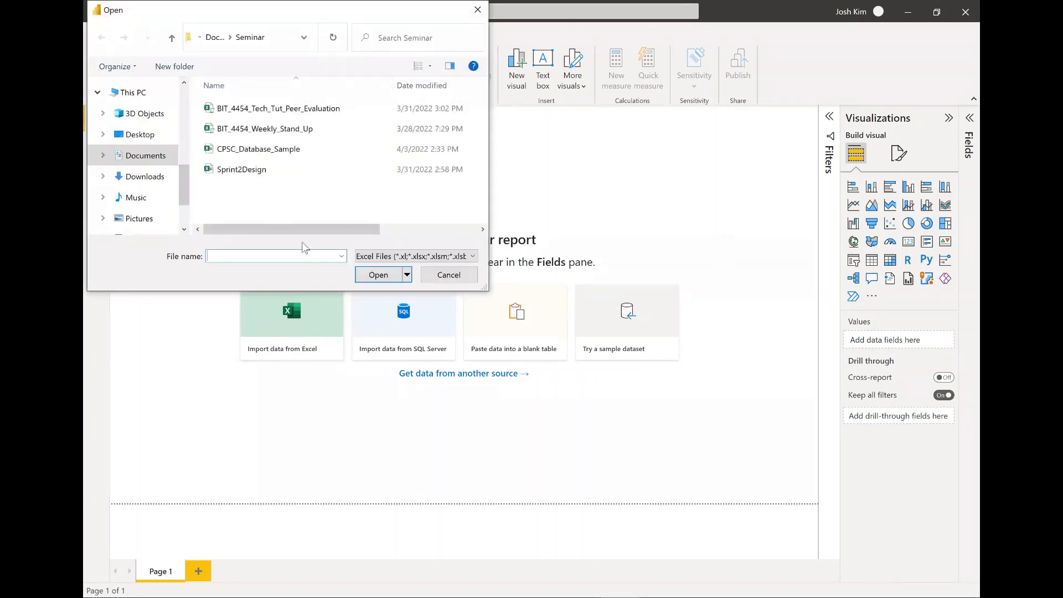
left_click(212, 155)
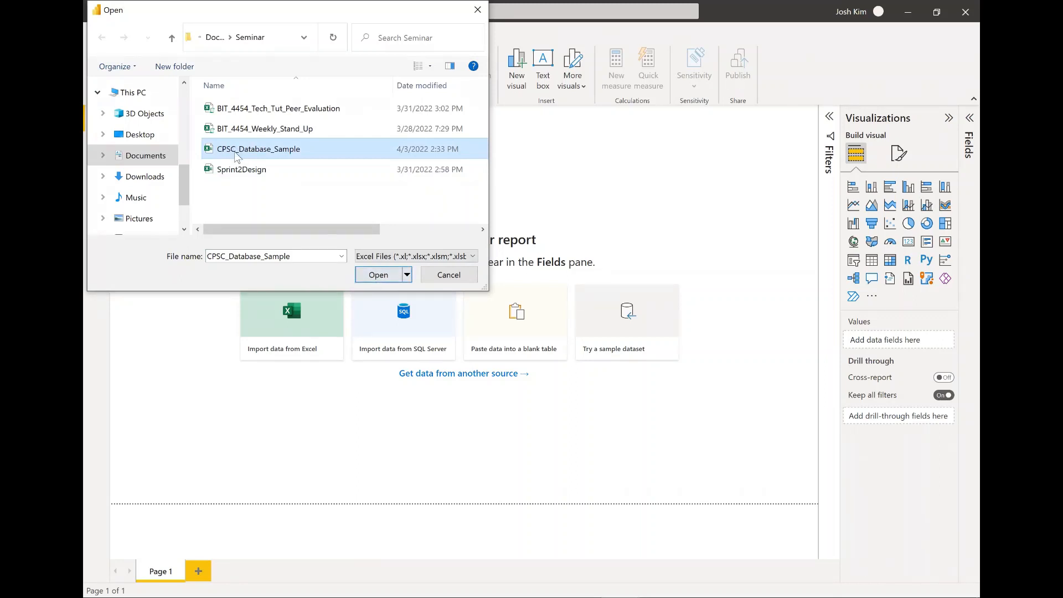
mouse_move(233, 157)
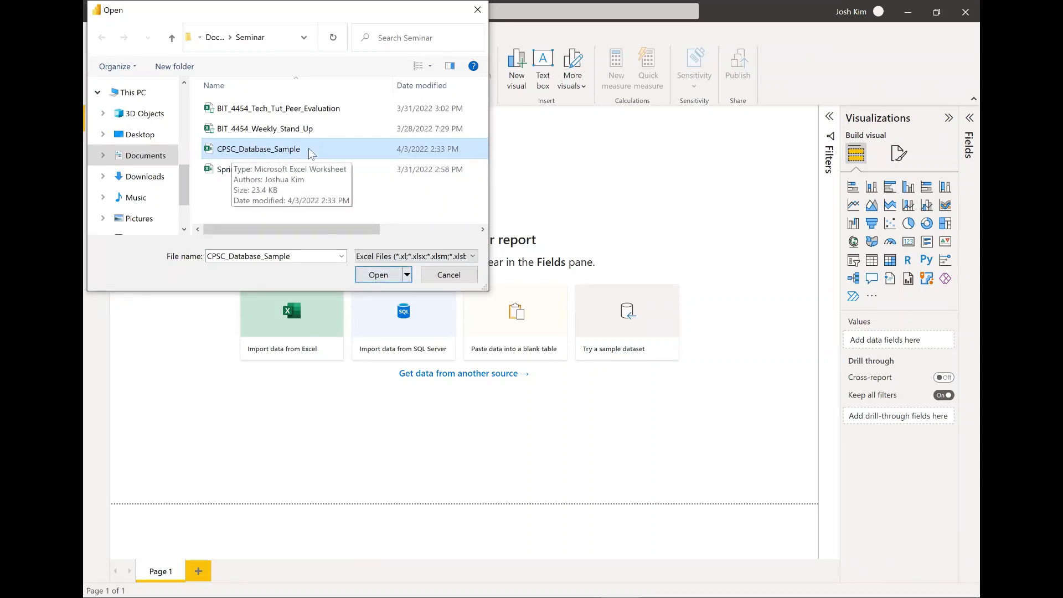
left_click(374, 277)
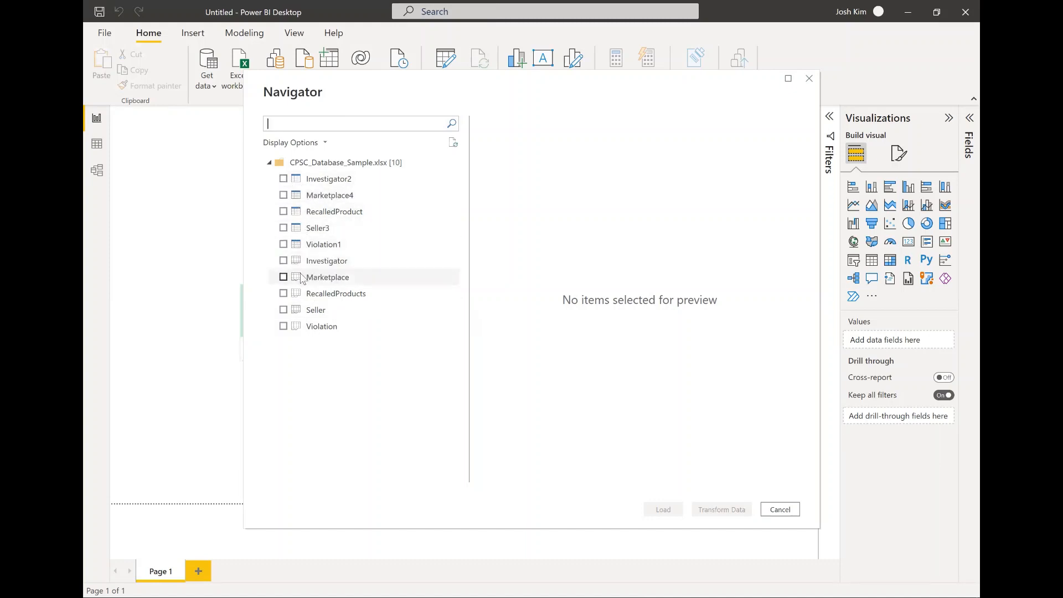
Step: Select the Investigator2, Marketplace4, RecalledProduct, Seller3 and Violation1 tables and load them into the report
left_click(283, 179)
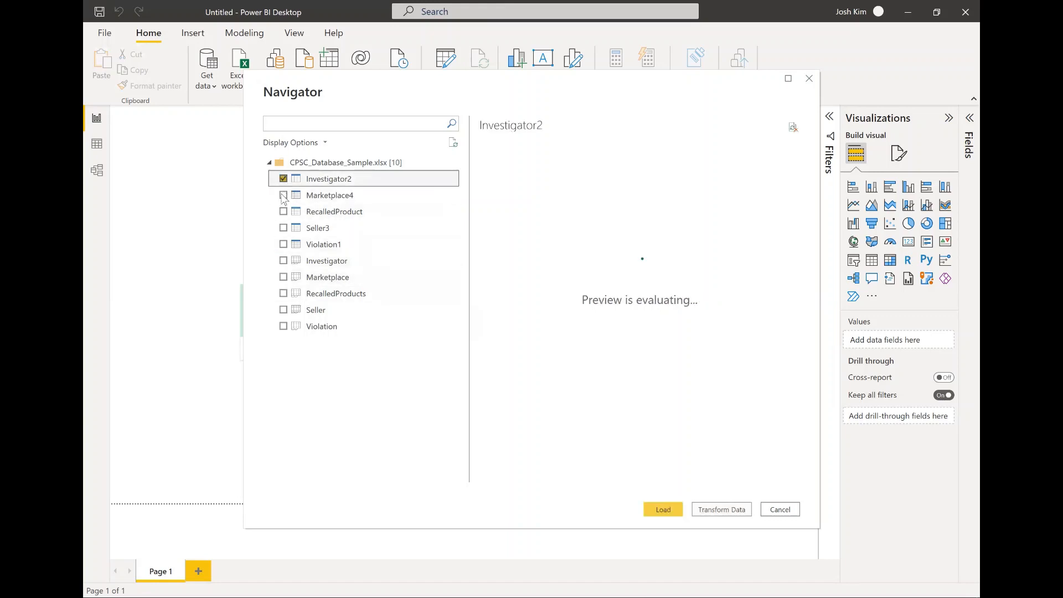
left_click(283, 195)
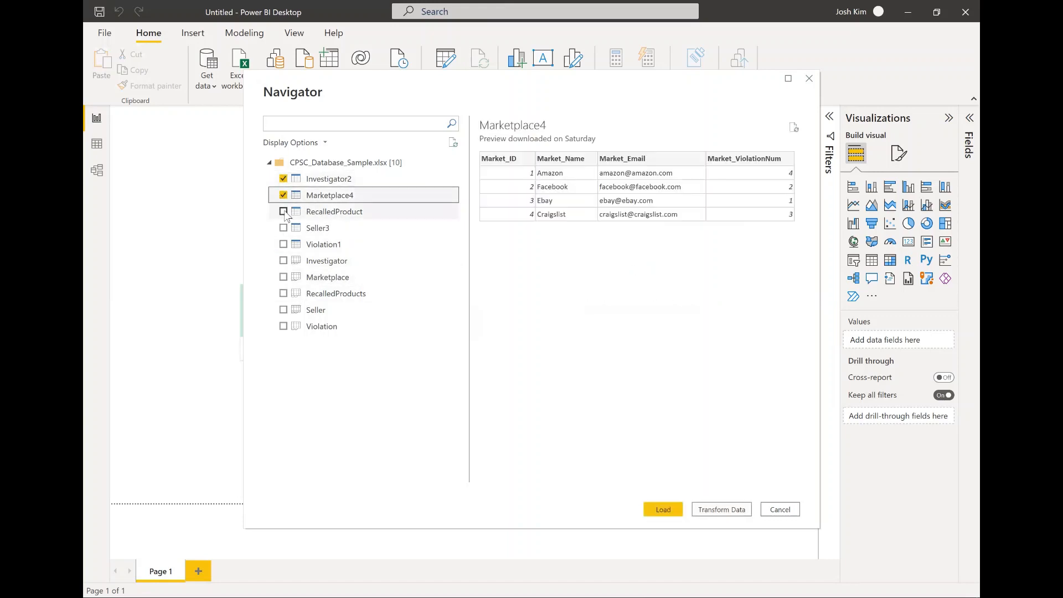
left_click(283, 212)
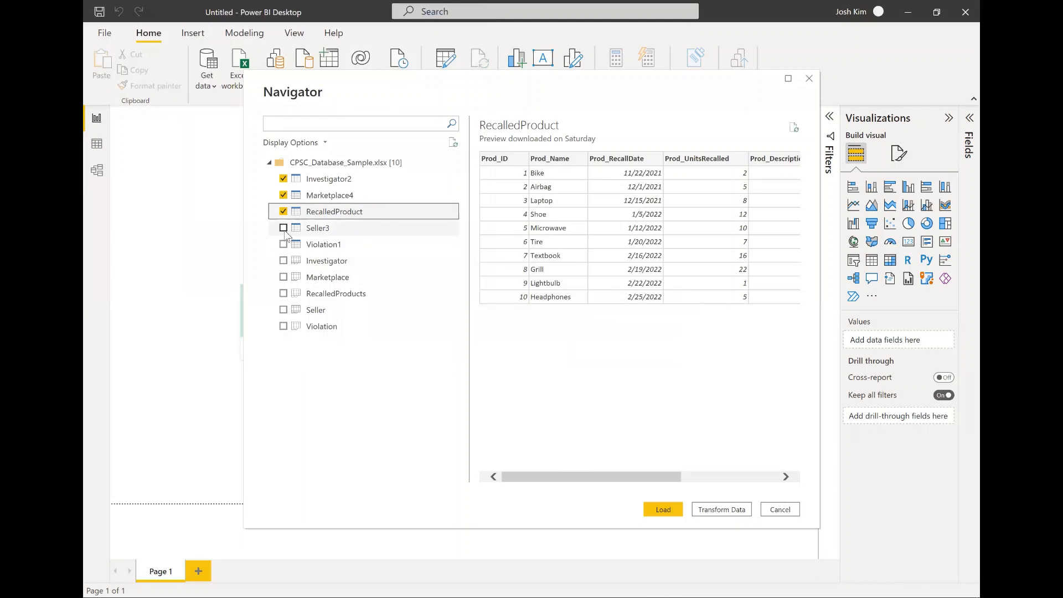
left_click(284, 228)
left_click(284, 245)
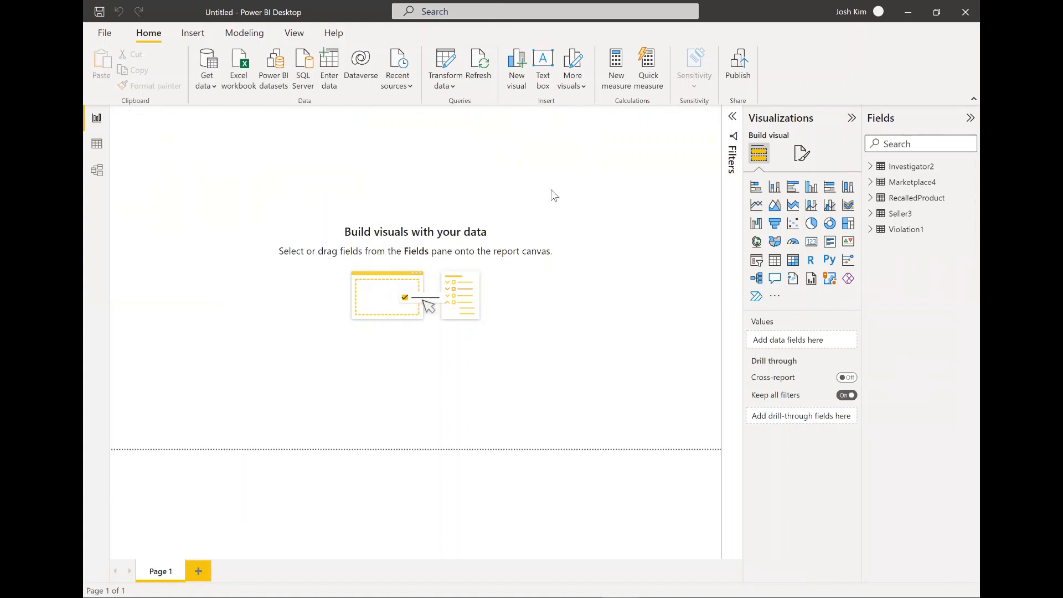
Step: Review the rows of each imported table in the data view, from Marketplace4 through Violation1 and back to Investigator2
left_click(97, 148)
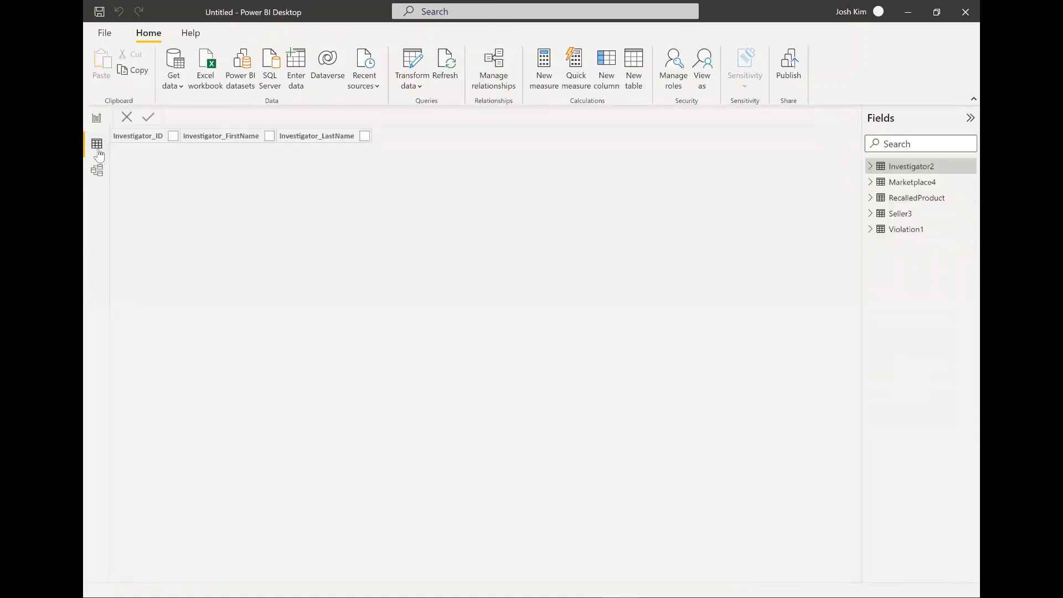
left_click(904, 184)
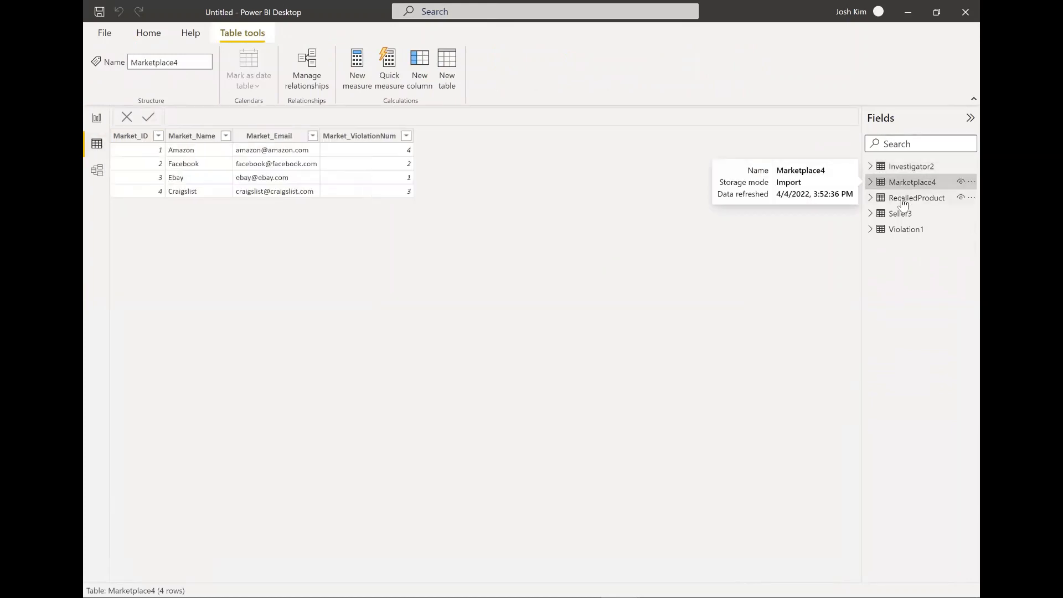
left_click(904, 204)
left_click(900, 216)
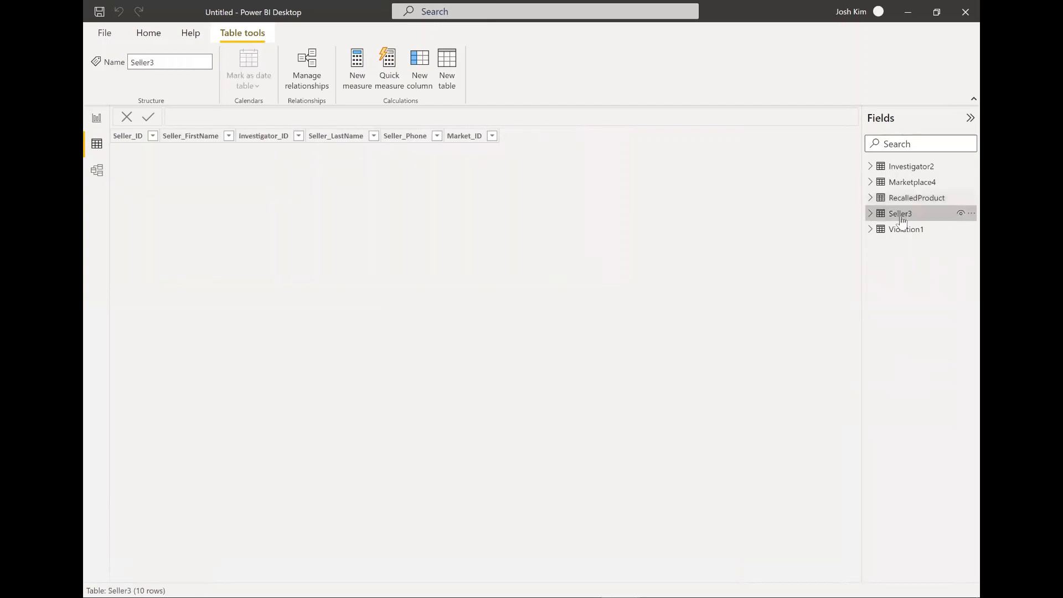
left_click(906, 229)
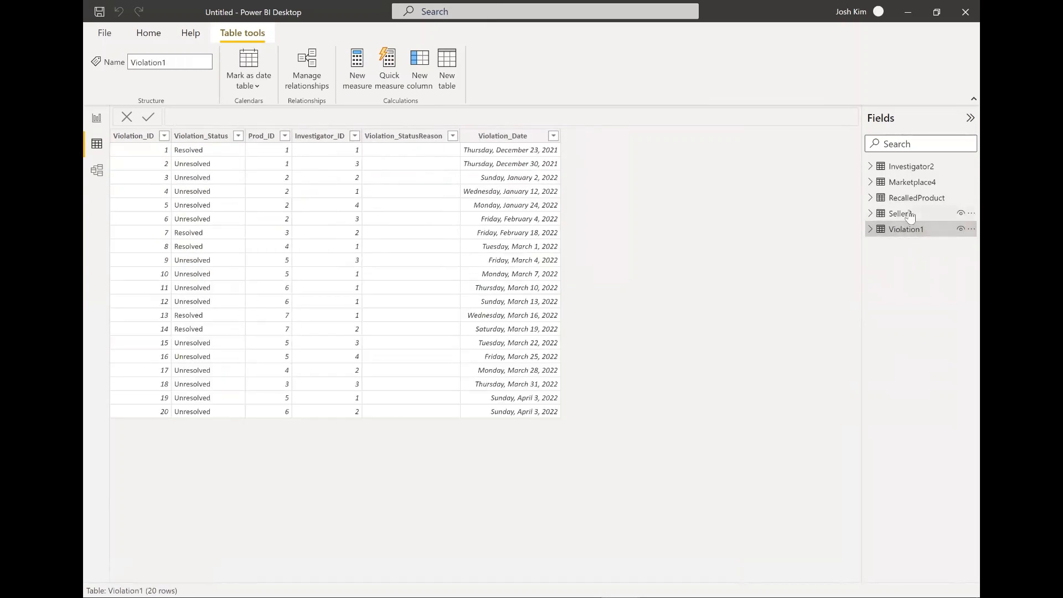
left_click(908, 214)
left_click(908, 198)
left_click(911, 182)
left_click(899, 167)
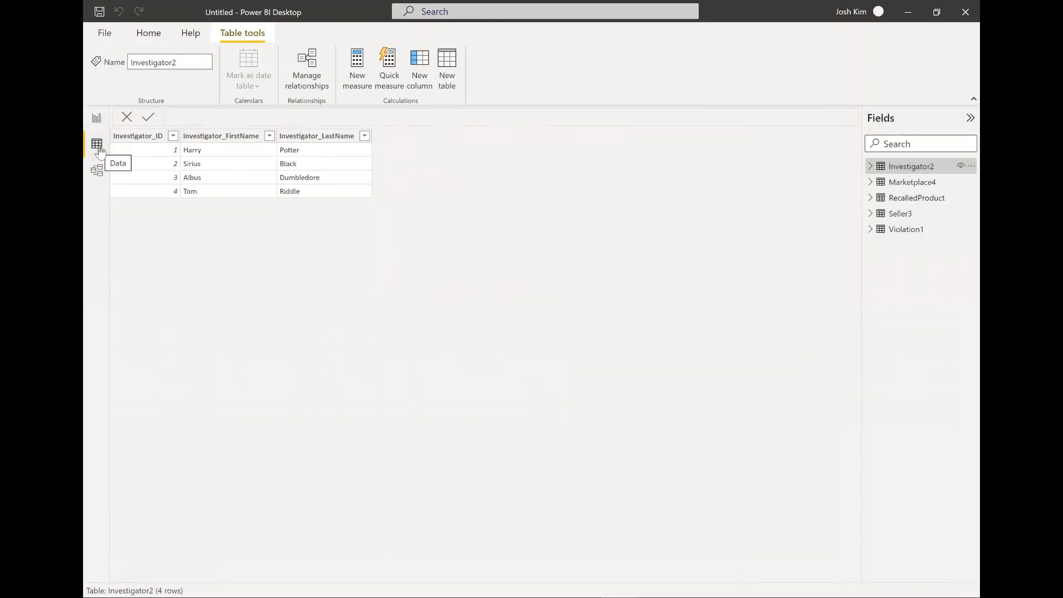
Step: Examine the relationships between the five imported tables in the model diagram
left_click(97, 170)
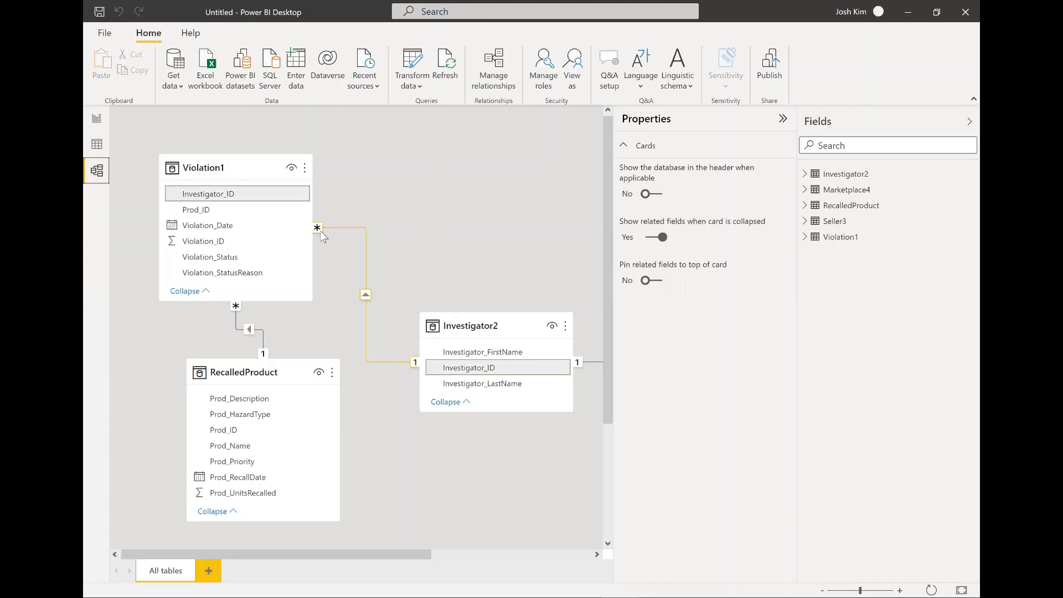
scroll(448, 469, "down", 3)
scroll(448, 469, "up", 3)
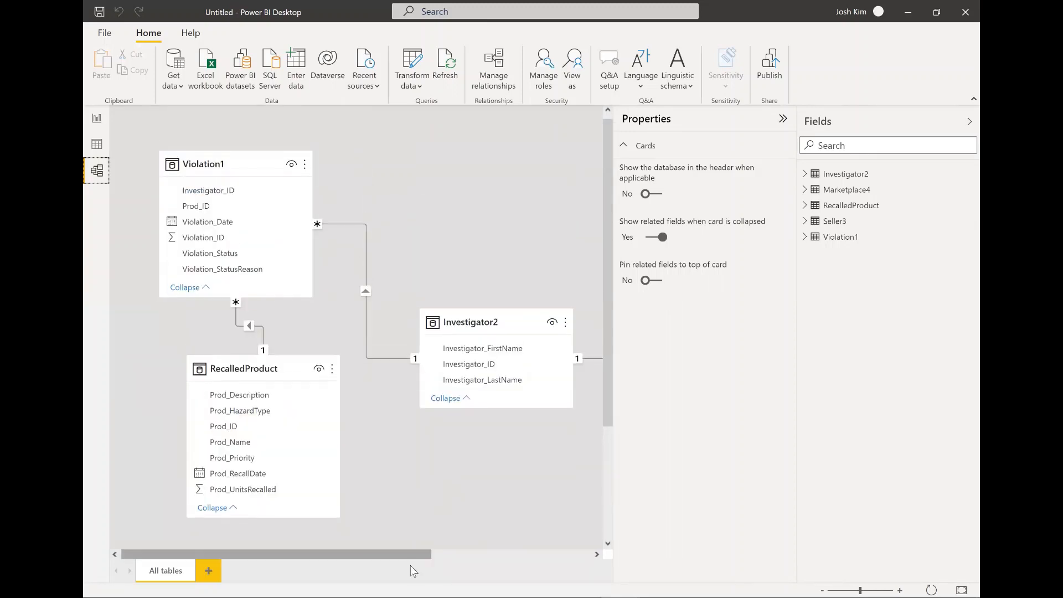
left_click_drag(432, 554, 564, 542)
scroll(435, 455, "down", 3)
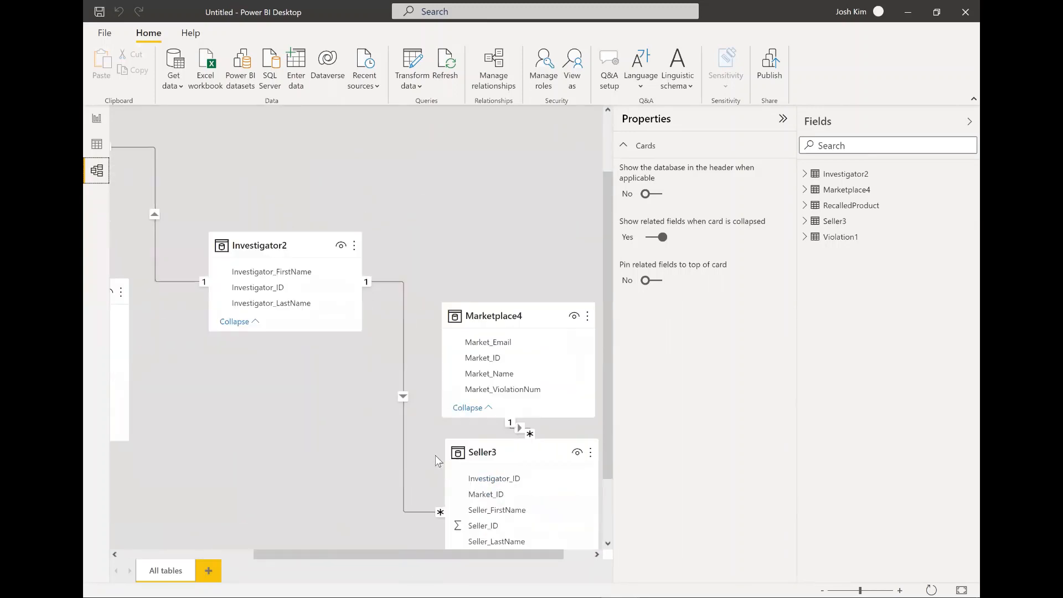
scroll(437, 502, "up", 3)
left_click_drag(455, 558, 311, 550)
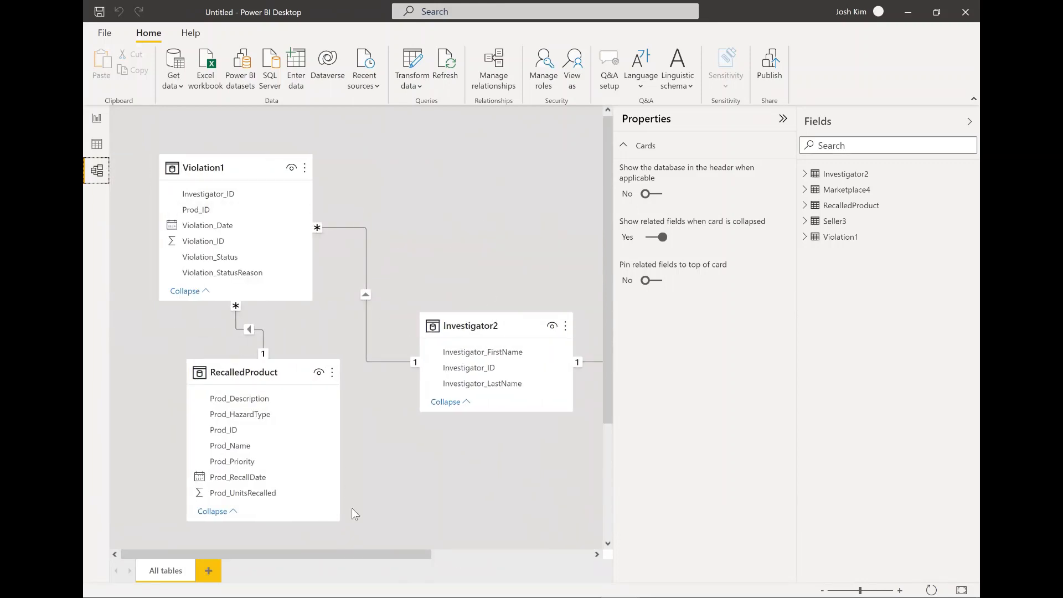
mouse_move(427, 557)
left_mouse_down()
mouse_move(568, 555)
mouse_move(421, 553)
left_mouse_up()
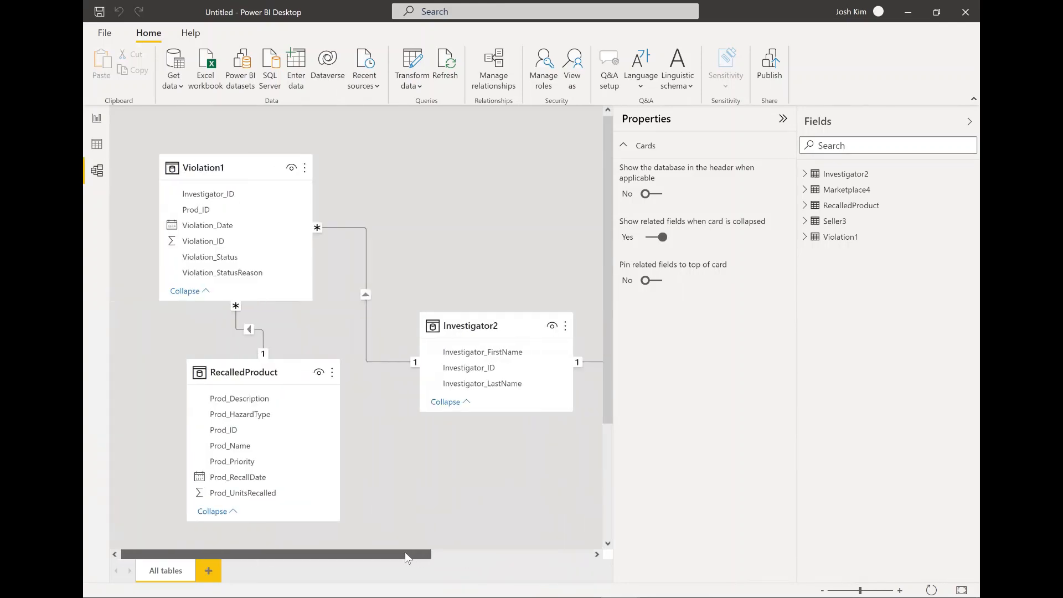
Step: Add a pie chart to the report page, enlarge it to the page's full height and about half its width, and collapse the filters
left_click(96, 118)
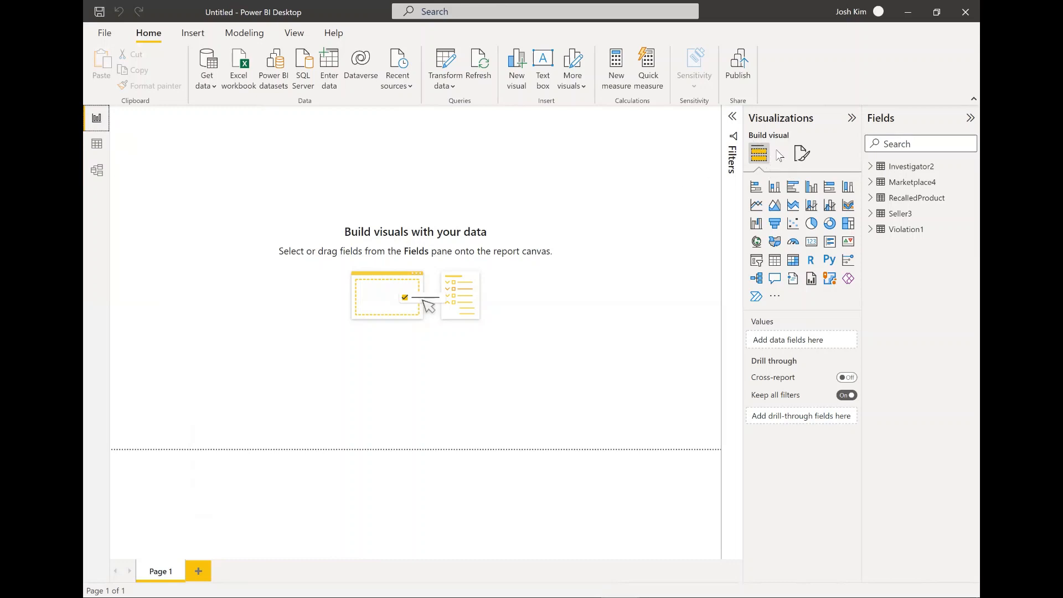
left_click(811, 225)
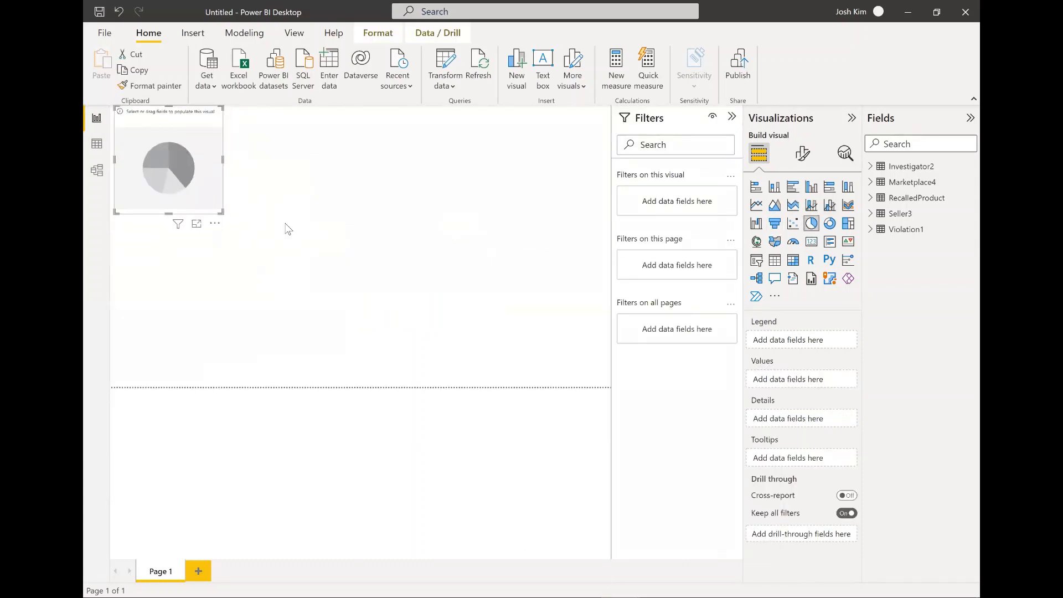
left_click_drag(220, 212, 387, 386)
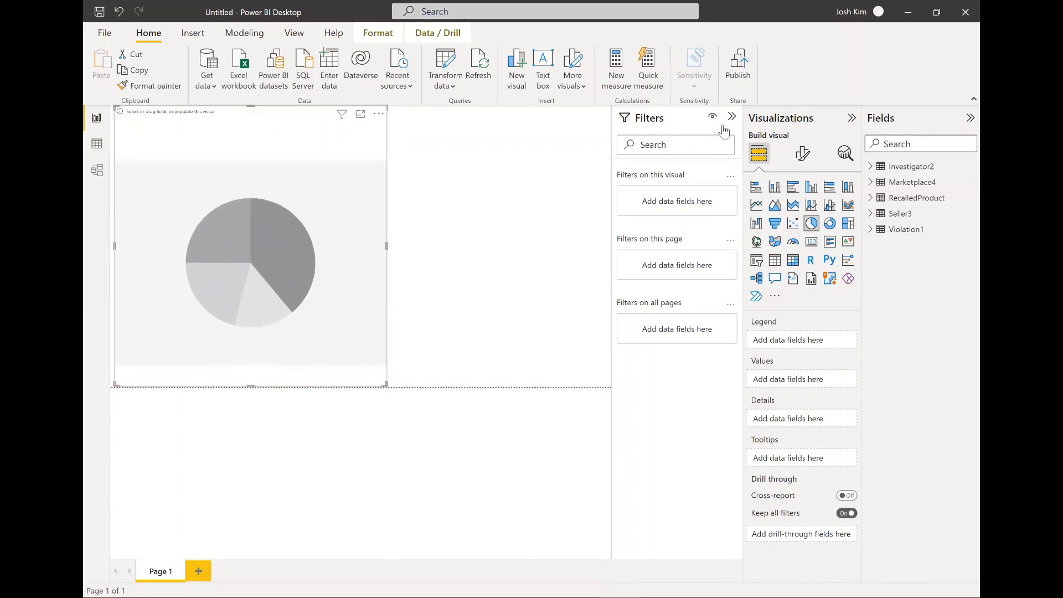
left_click_drag(114, 246, 111, 253)
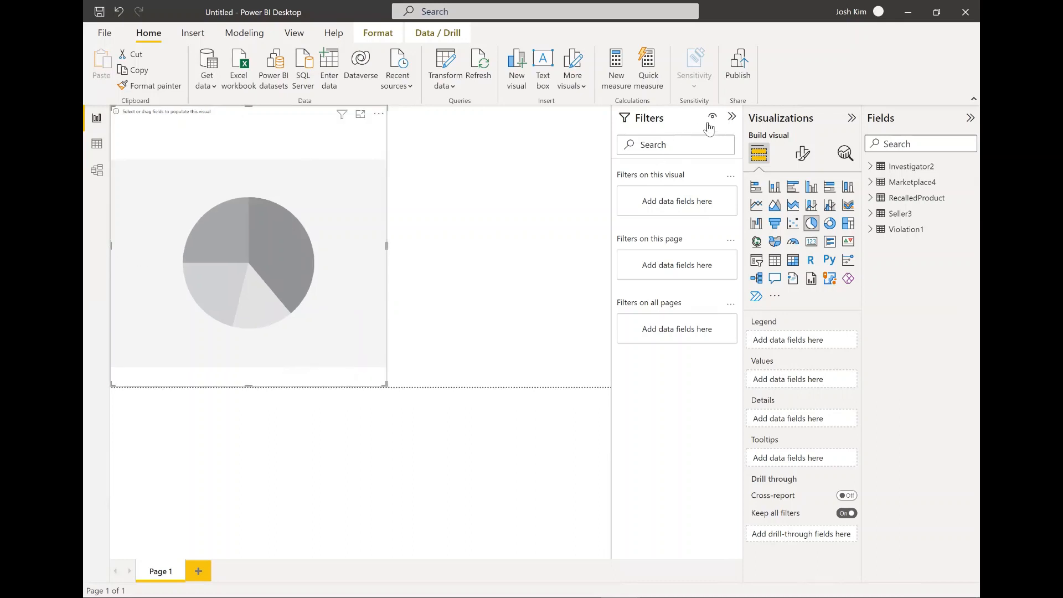
left_click(731, 117)
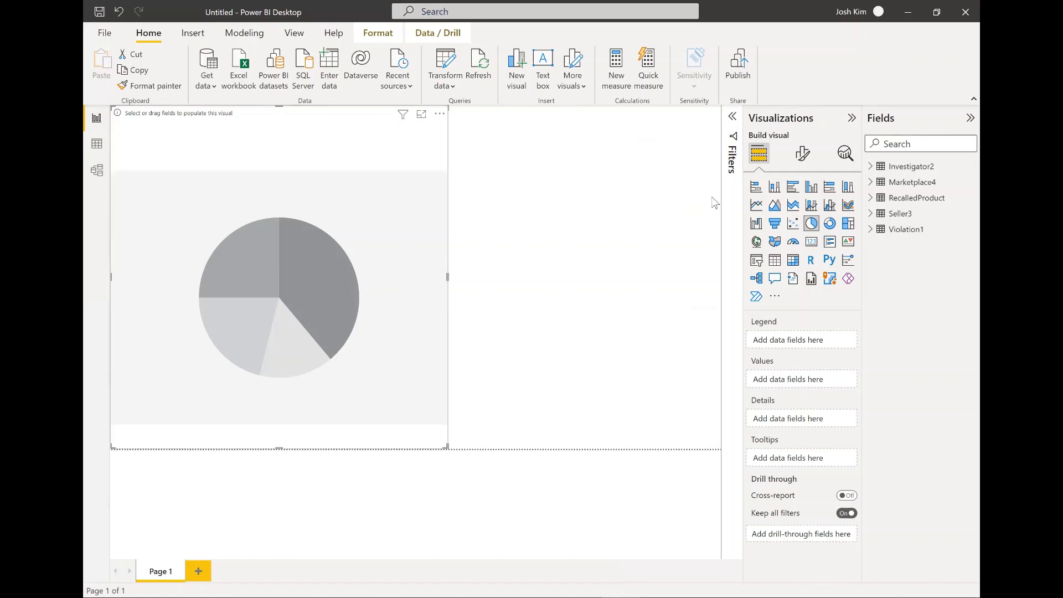
Step: Set the pie chart's legend to Investigator_FirstName from Investigator2 and its values to Violation_ID from Violation1, and inspect the slices
left_click(869, 166)
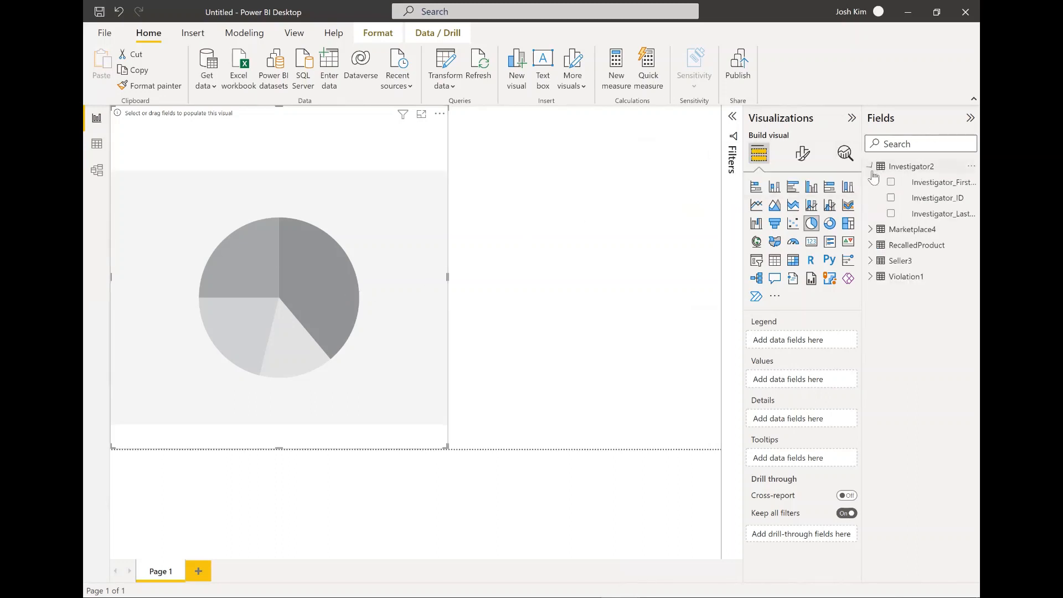
left_click(870, 277)
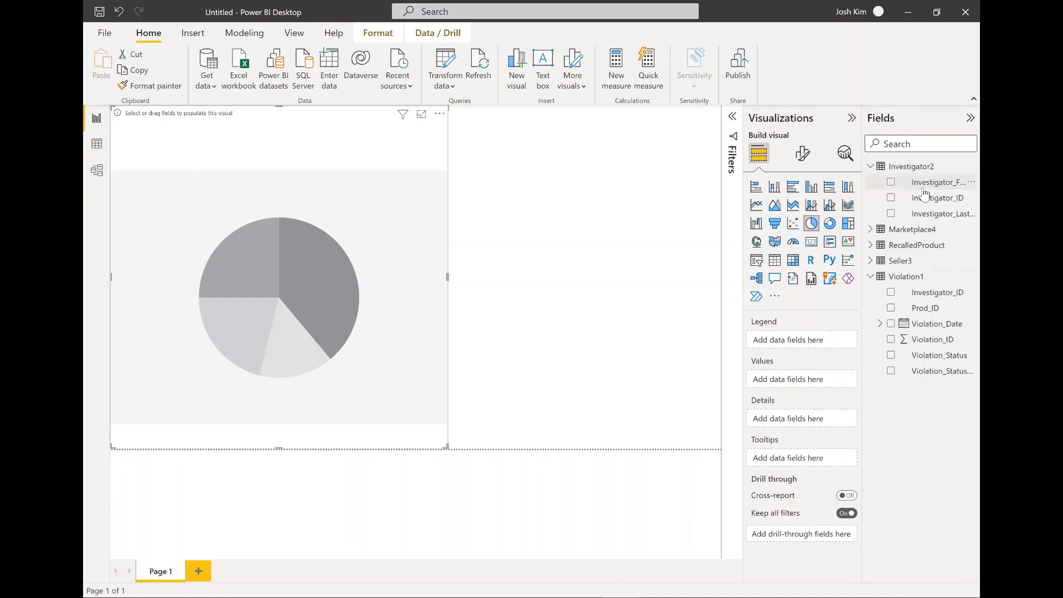
left_click_drag(923, 190, 812, 347)
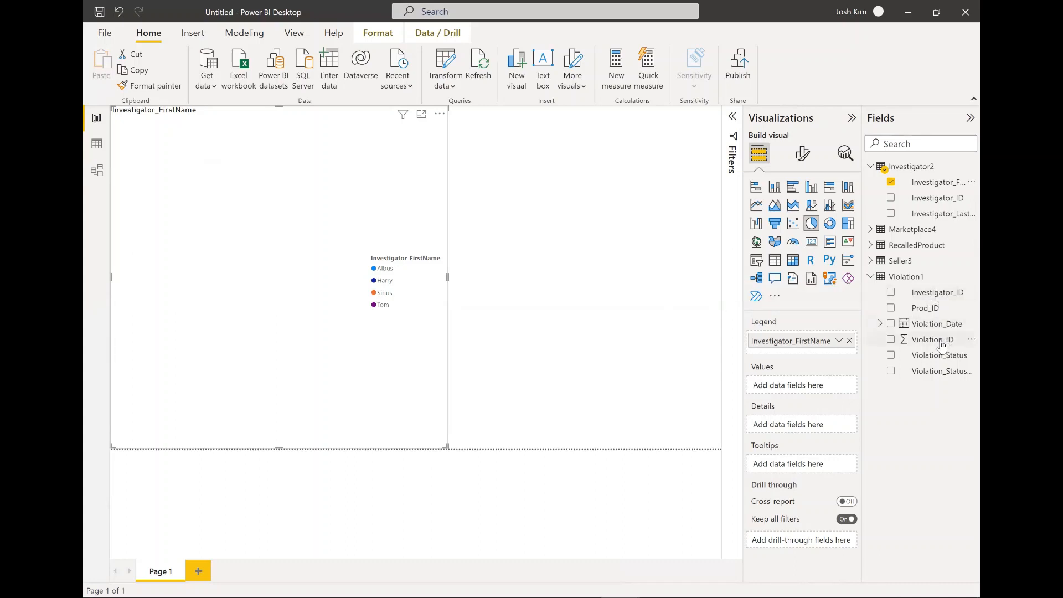
left_click_drag(945, 344, 803, 390)
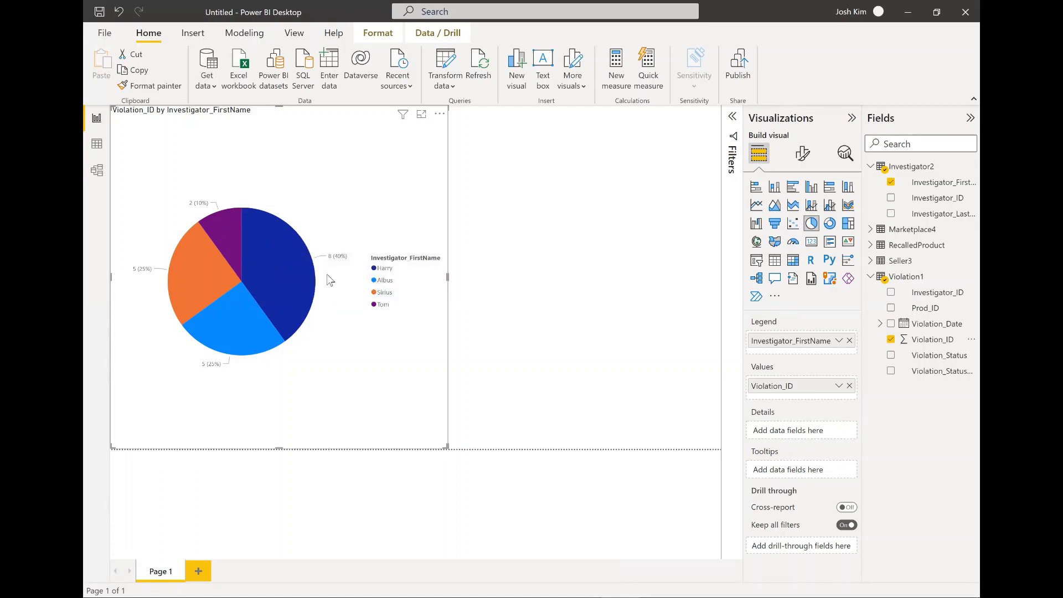
mouse_move(298, 274)
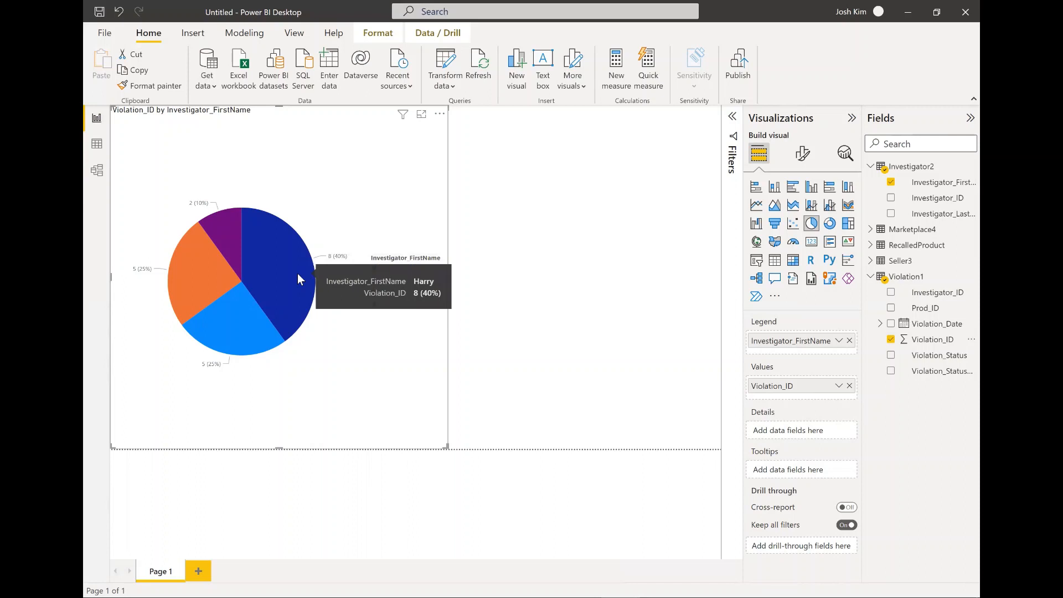
mouse_move(245, 332)
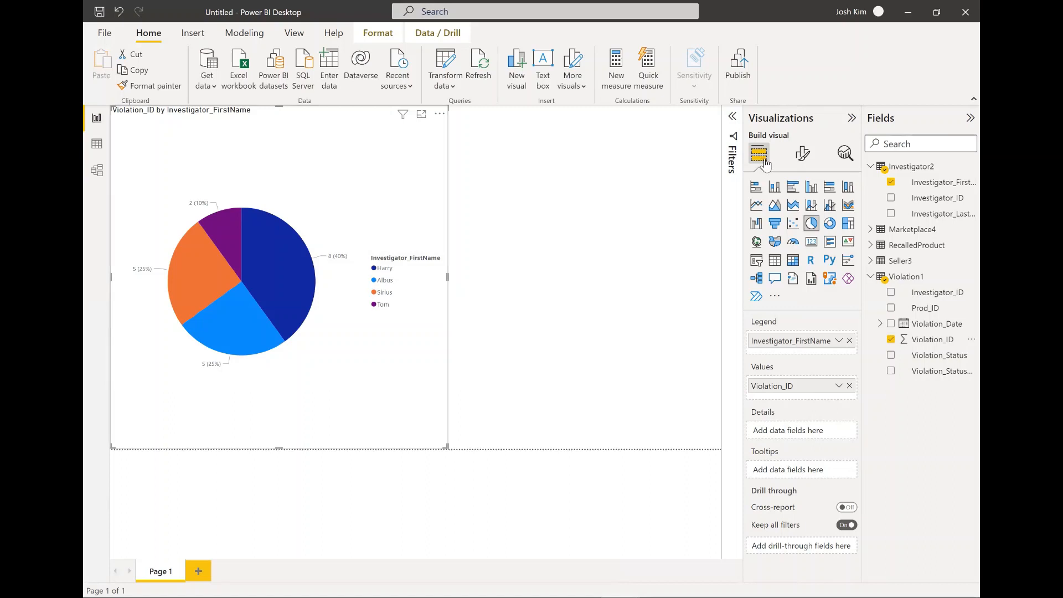
Step: Change the pie chart's title to "Violations per Investigator"
left_click(803, 155)
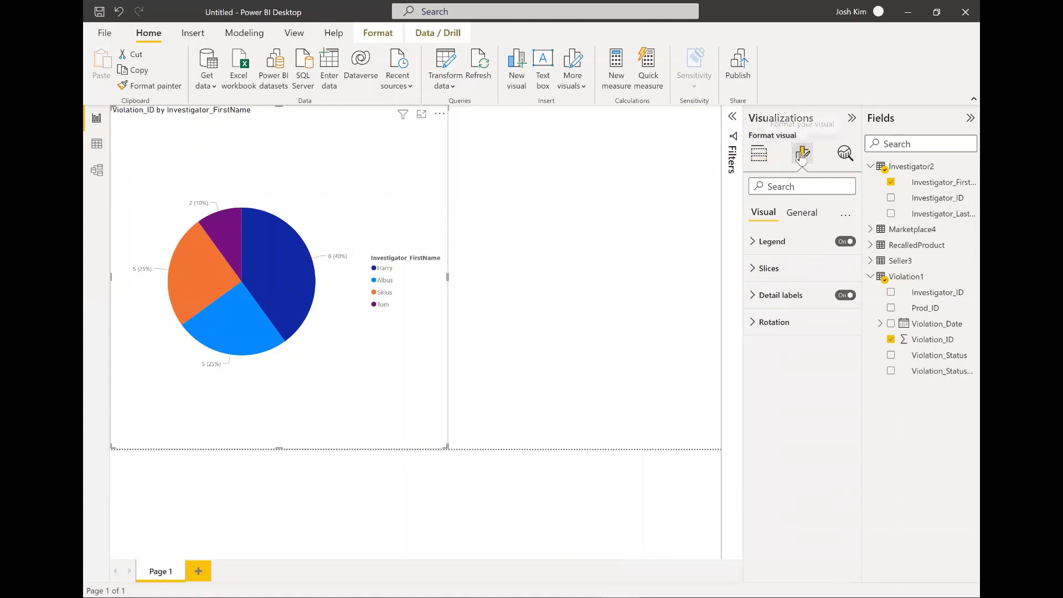
left_click(799, 219)
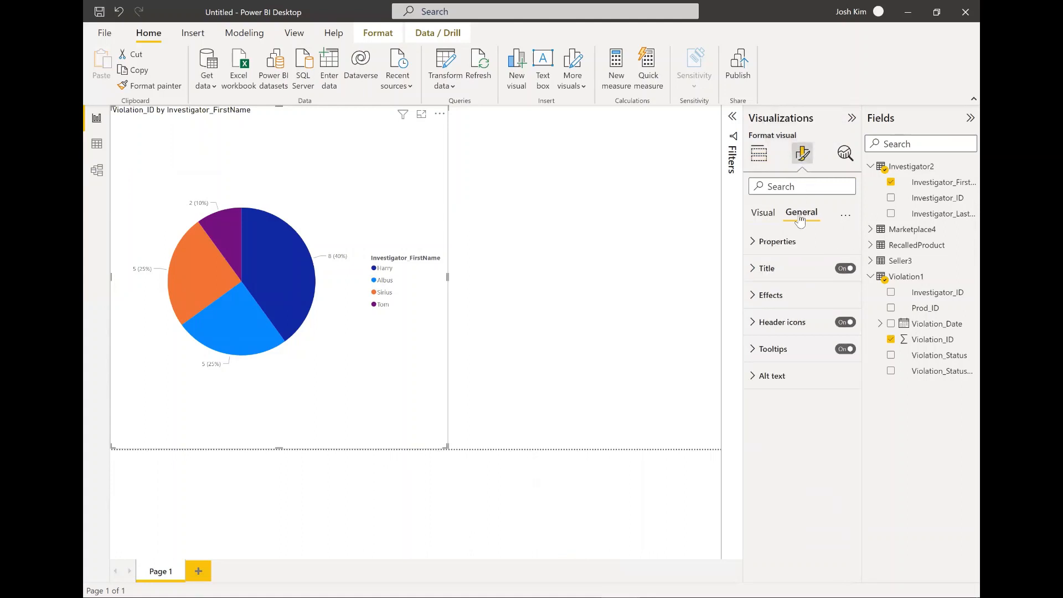
left_click(767, 268)
triple_click(795, 307)
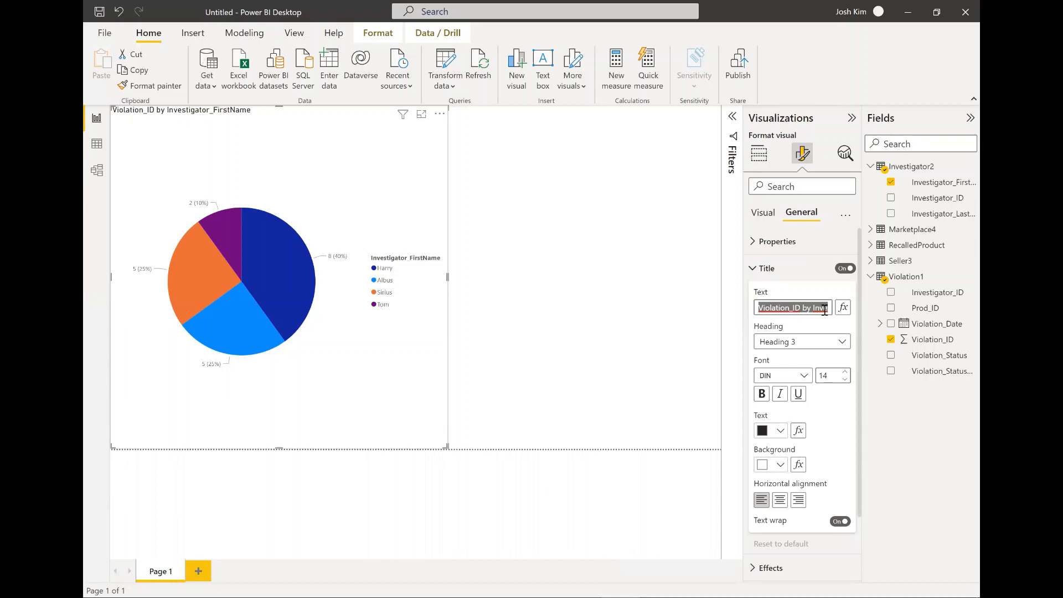
type("Violati")
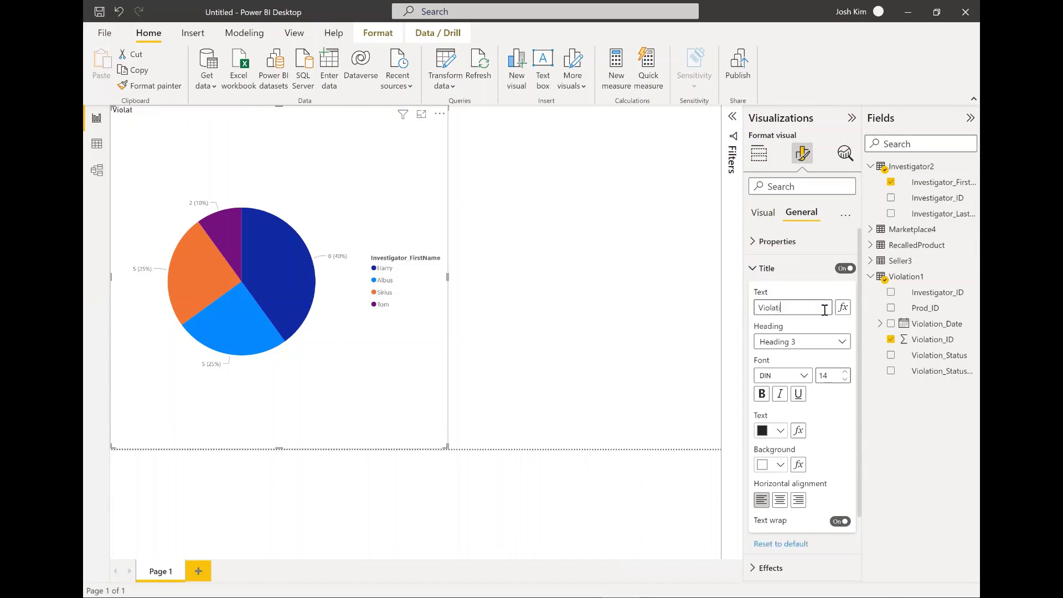
type("ons per")
key("BackSpace")
key("BackSpace")
type("stigator")
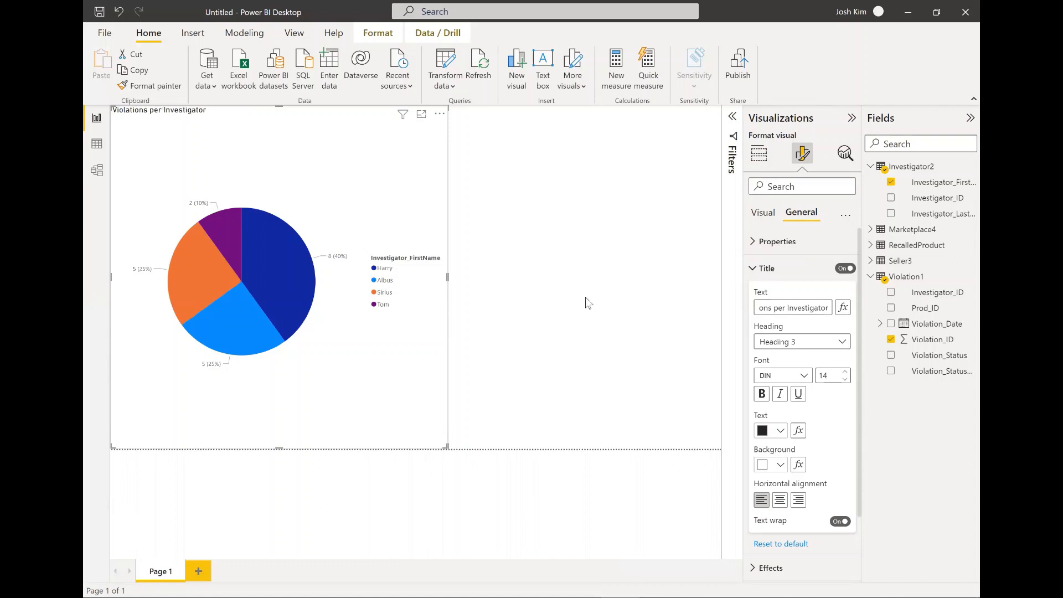
left_click(529, 300)
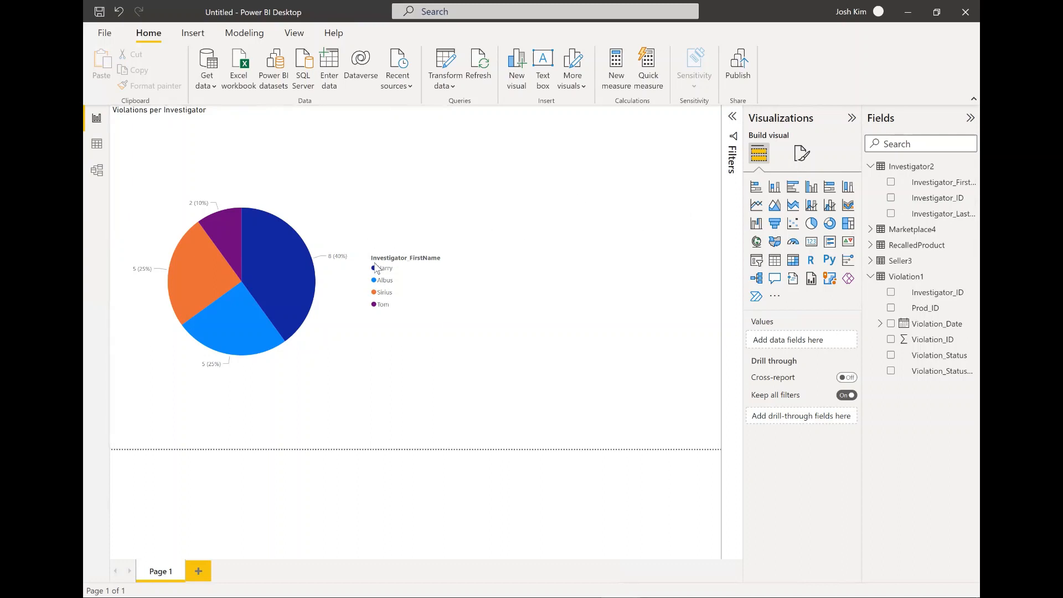
Step: Add a stacked bar chart beside the pie chart, with Prod_Name from RecalledProduct as axis and legend and Violation_ID from Violation1 as values
left_click(757, 188)
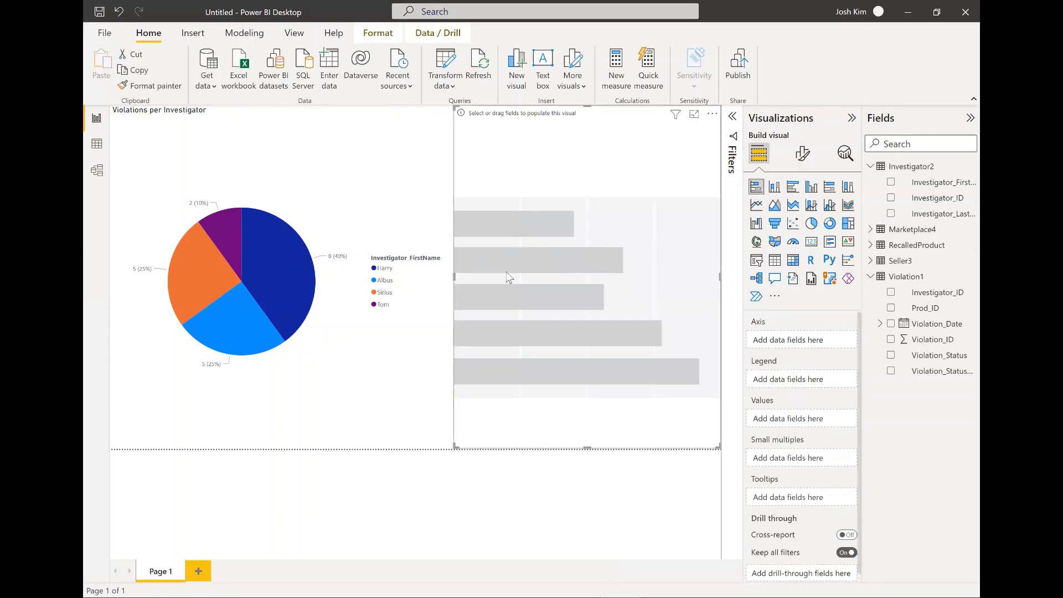
left_click_drag(453, 276, 447, 277)
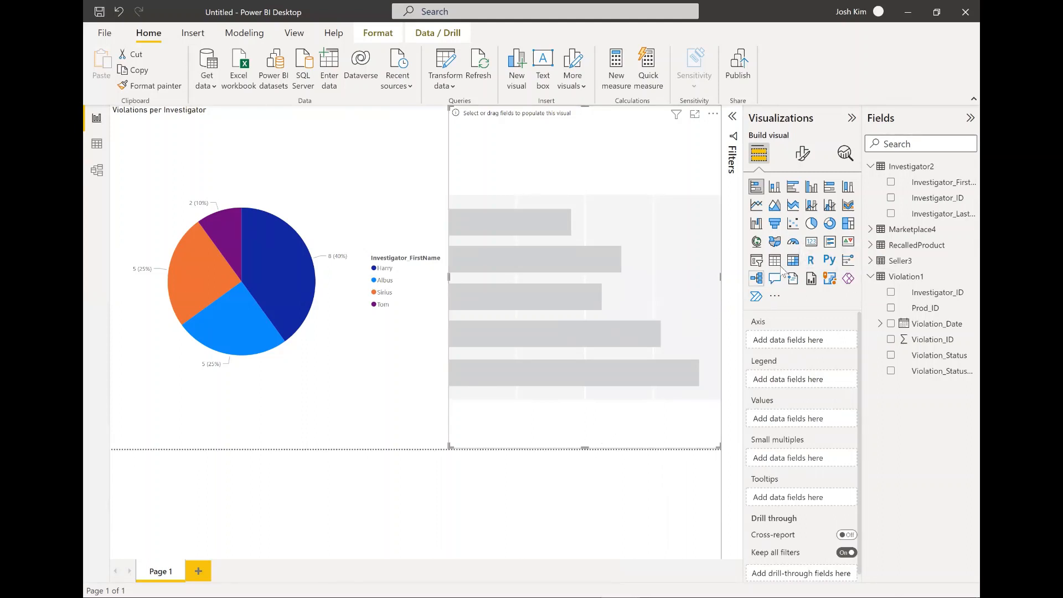
scroll(797, 415, "down", 1)
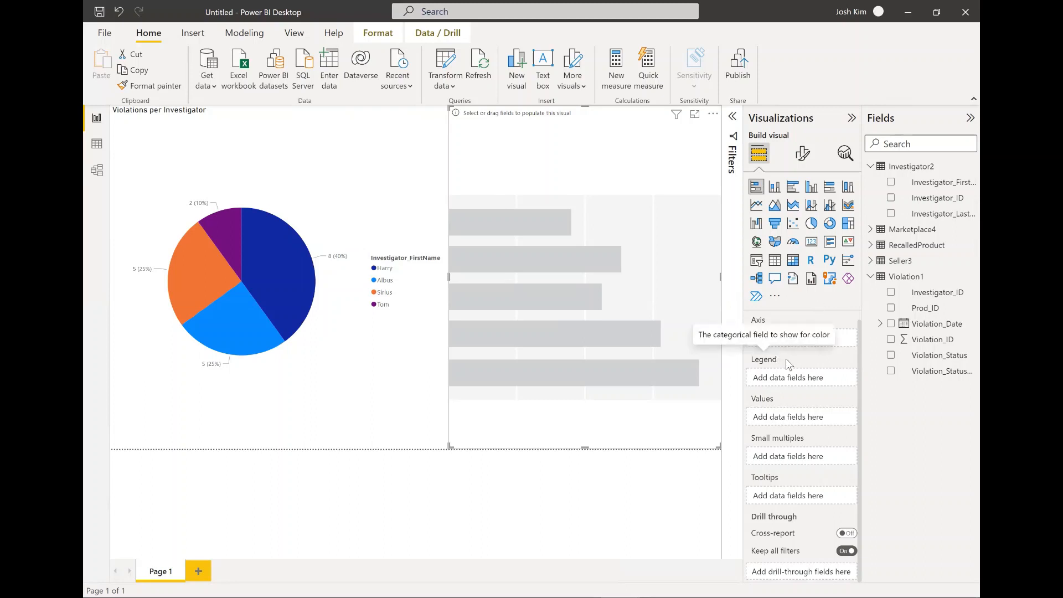
left_click(872, 246)
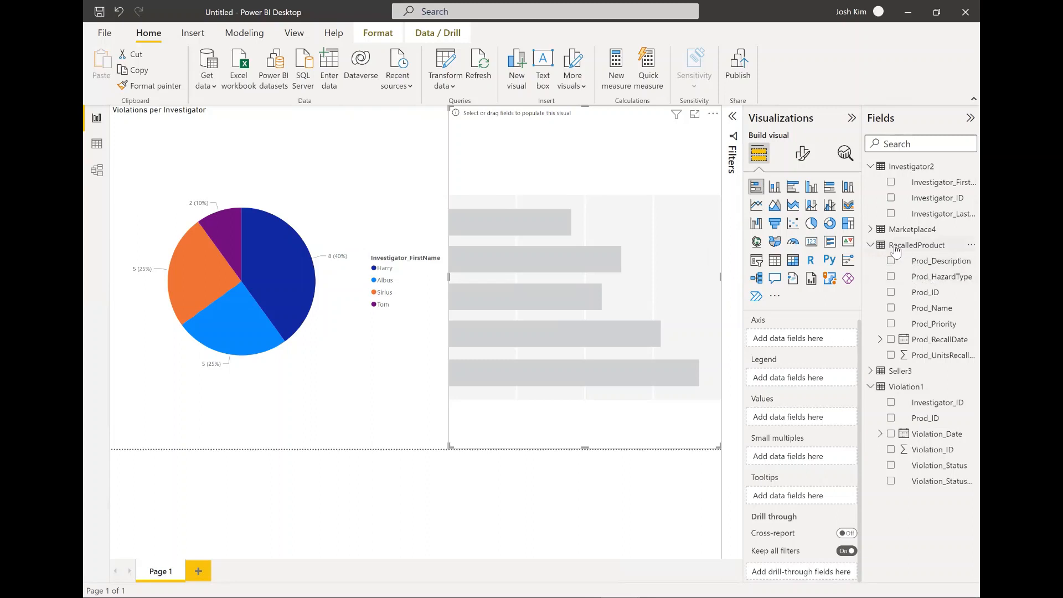
mouse_move(895, 250)
left_click_drag(932, 308, 820, 382)
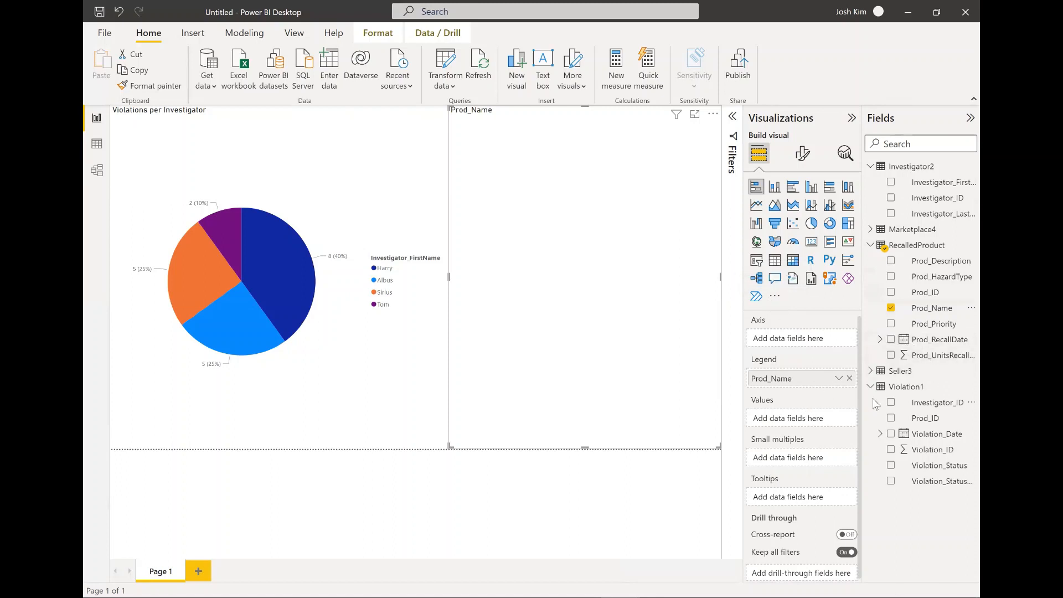
left_click_drag(933, 449, 798, 422)
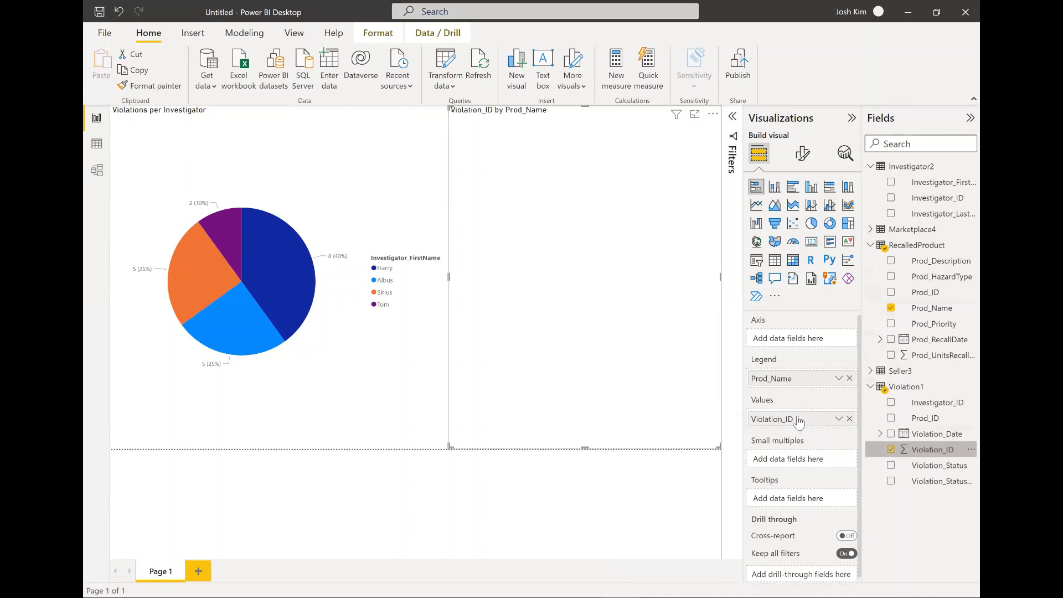
left_click_drag(800, 382, 828, 350)
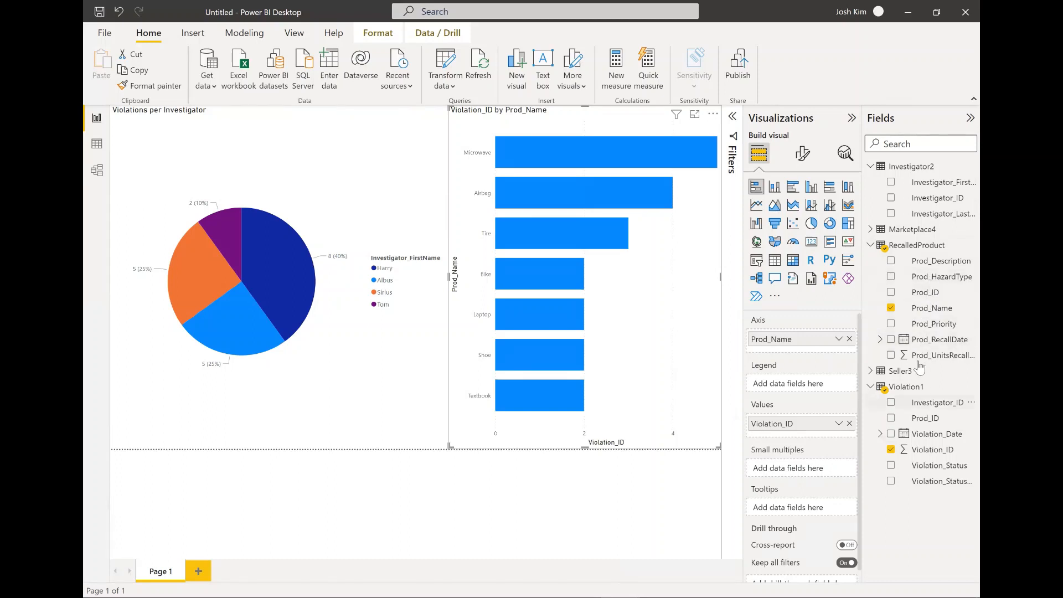
left_click_drag(930, 311, 813, 389)
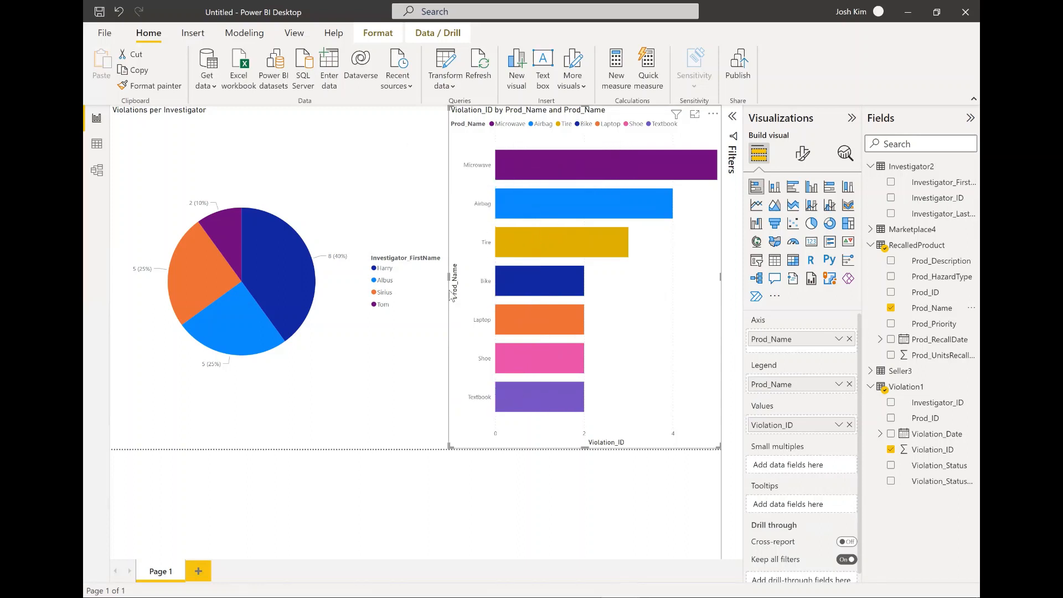
Step: Narrow the pie chart, widen the bar chart into the freed space, and pull its outer edge slightly in from the page border
left_click_drag(440, 274, 405, 285)
left_click(447, 268)
left_click(439, 274)
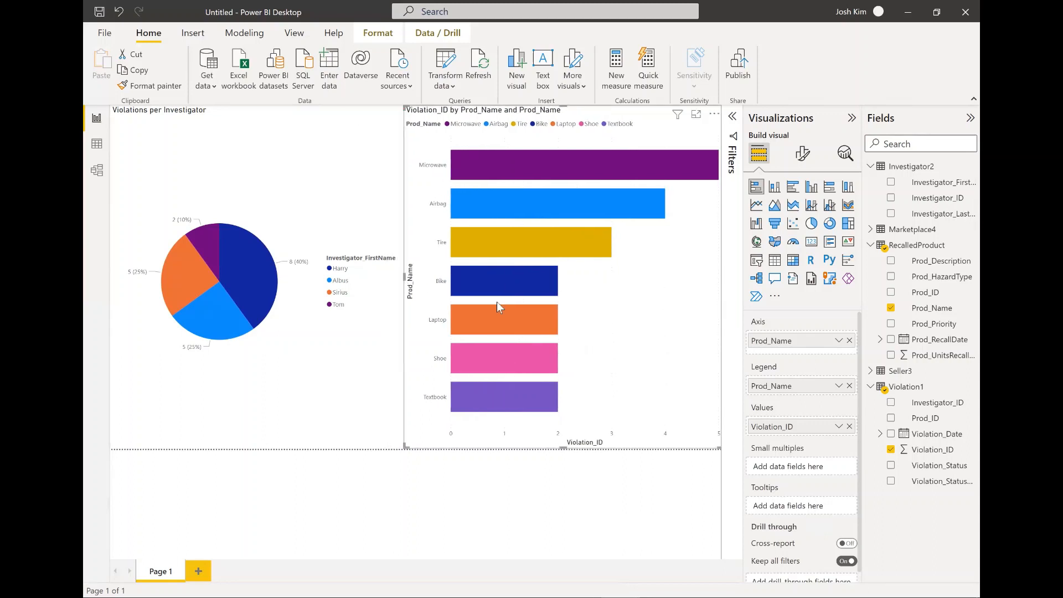
mouse_move(718, 450)
left_mouse_down()
mouse_move(695, 447)
mouse_move(712, 449)
left_mouse_up()
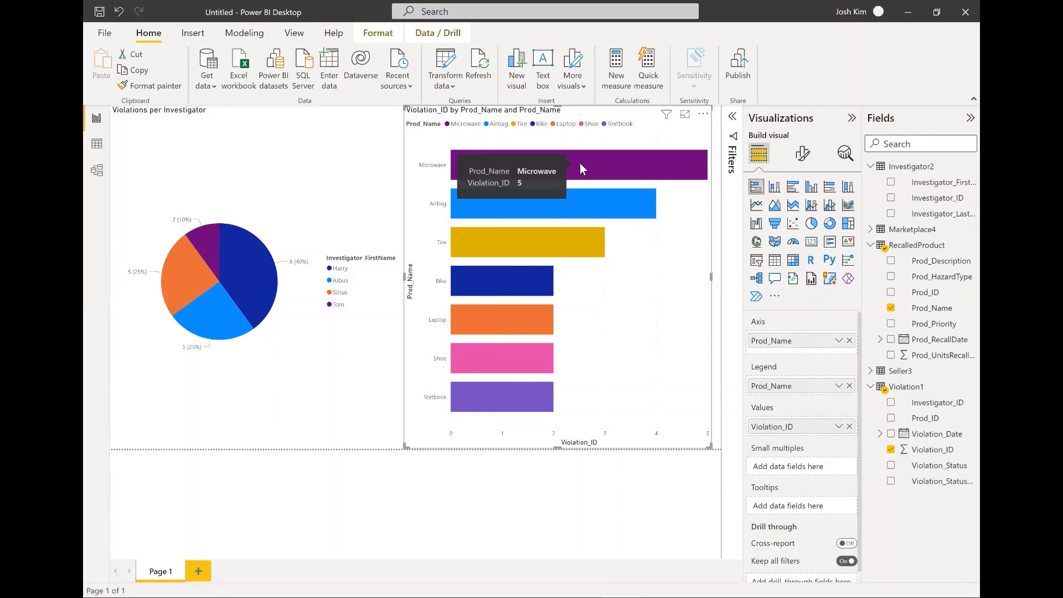
left_click(630, 509)
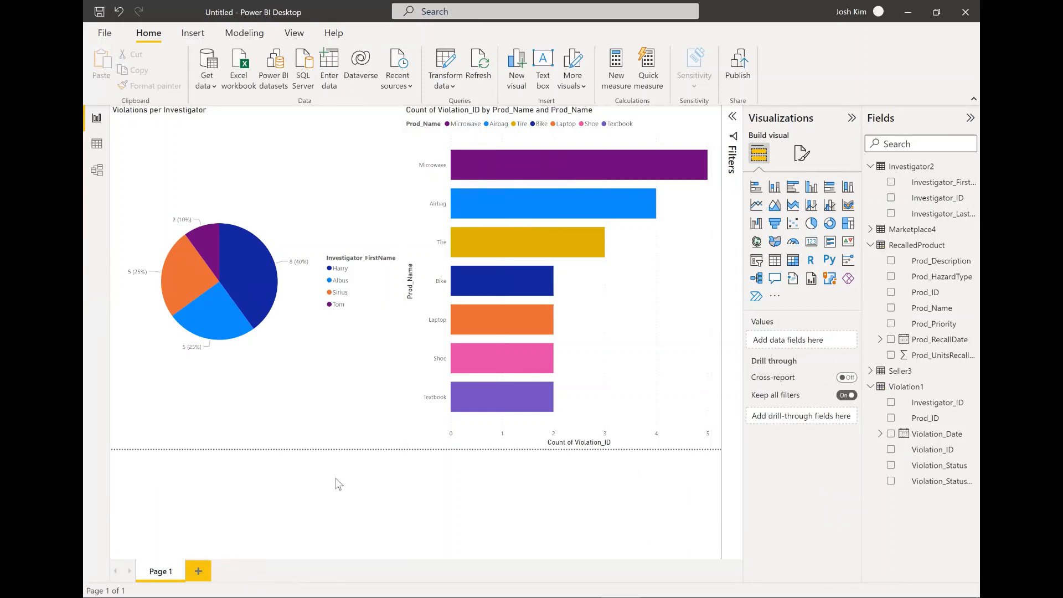
Step: Add a second report page with the Tooltip canvas type and use Prod_Name from RecalledProduct as its tooltip field
left_click(198, 572)
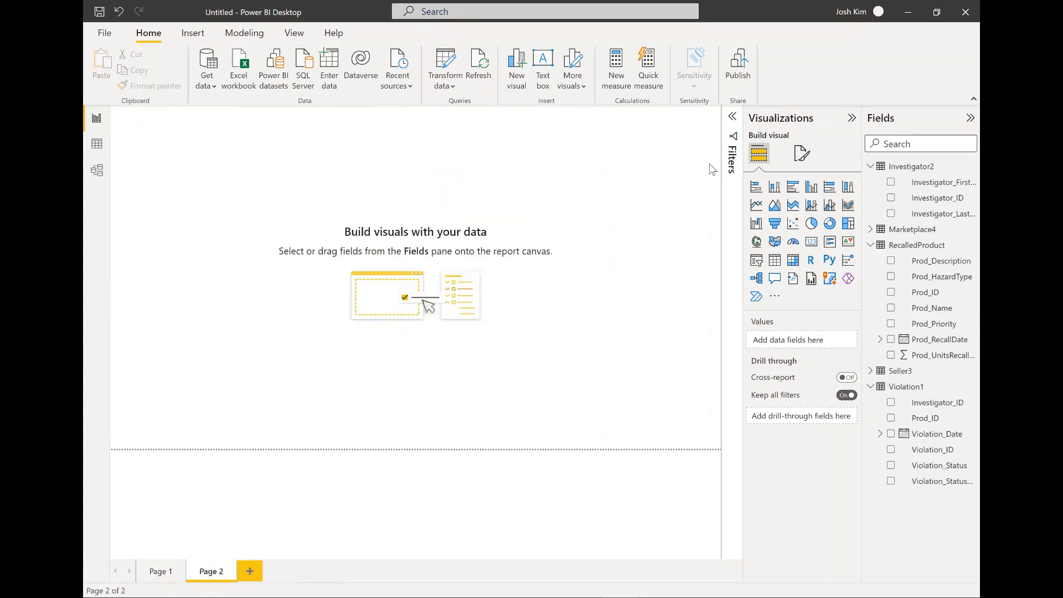
left_click(804, 157)
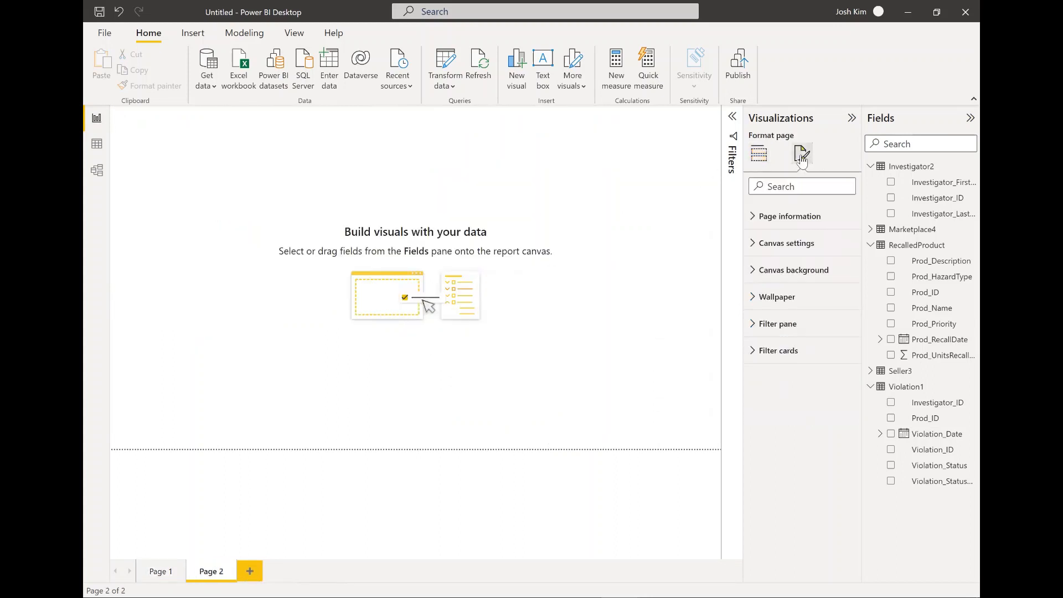
left_click(780, 248)
left_click(831, 283)
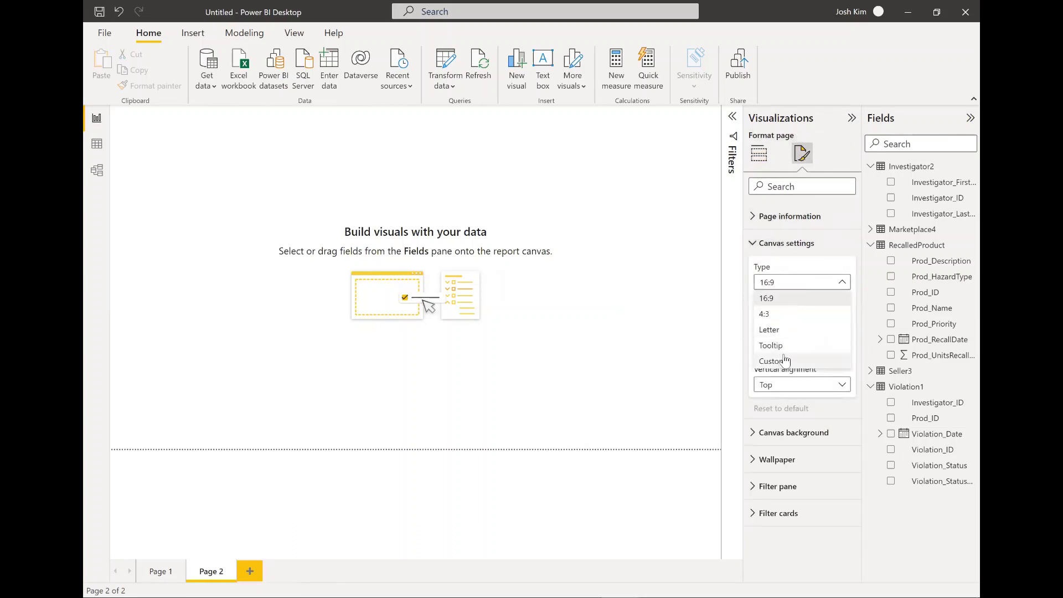
left_click(797, 347)
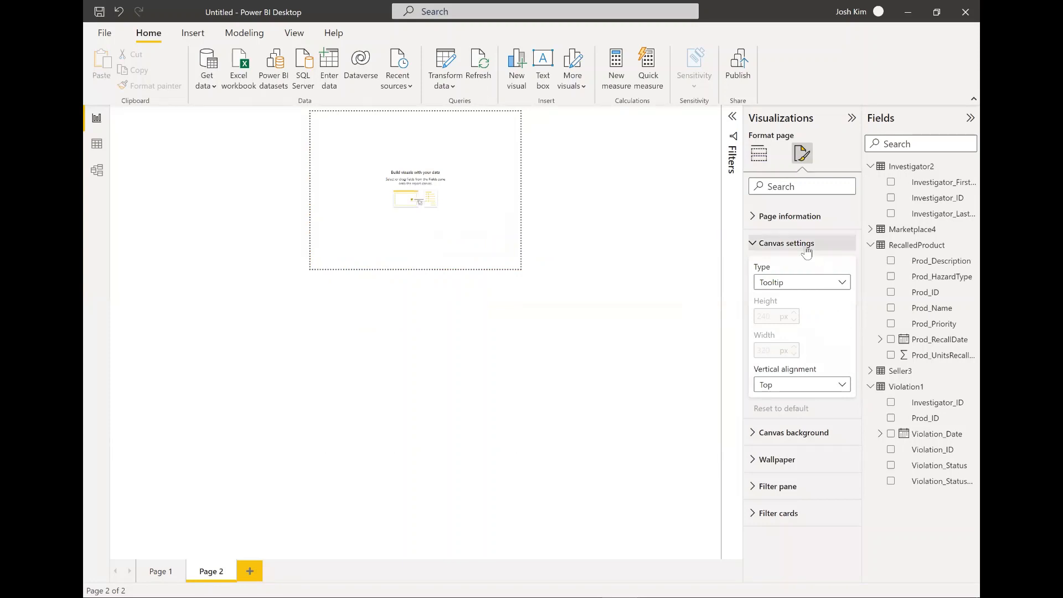
left_click(774, 219)
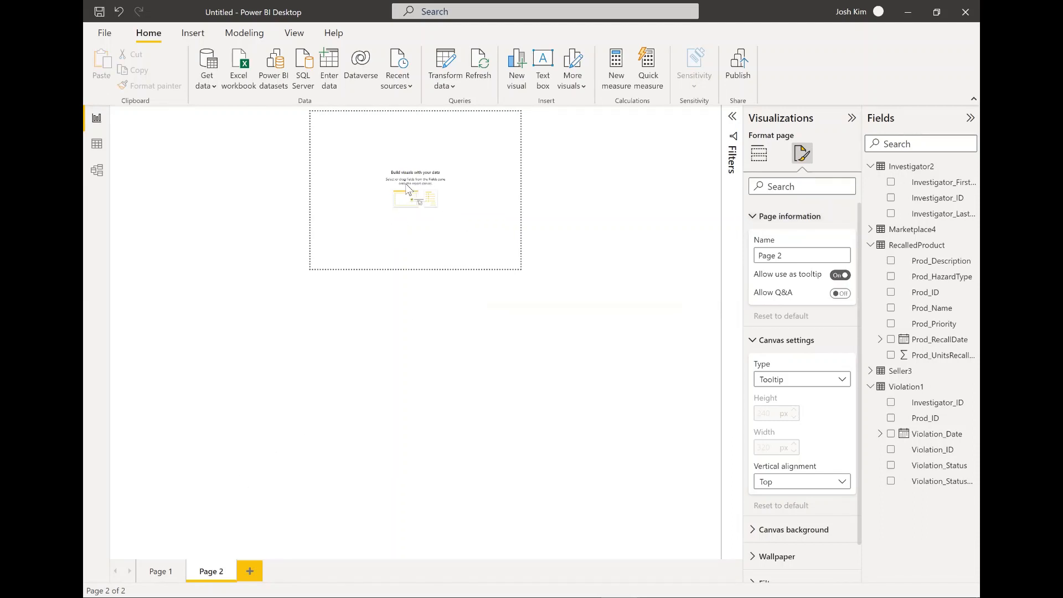
left_click(759, 153)
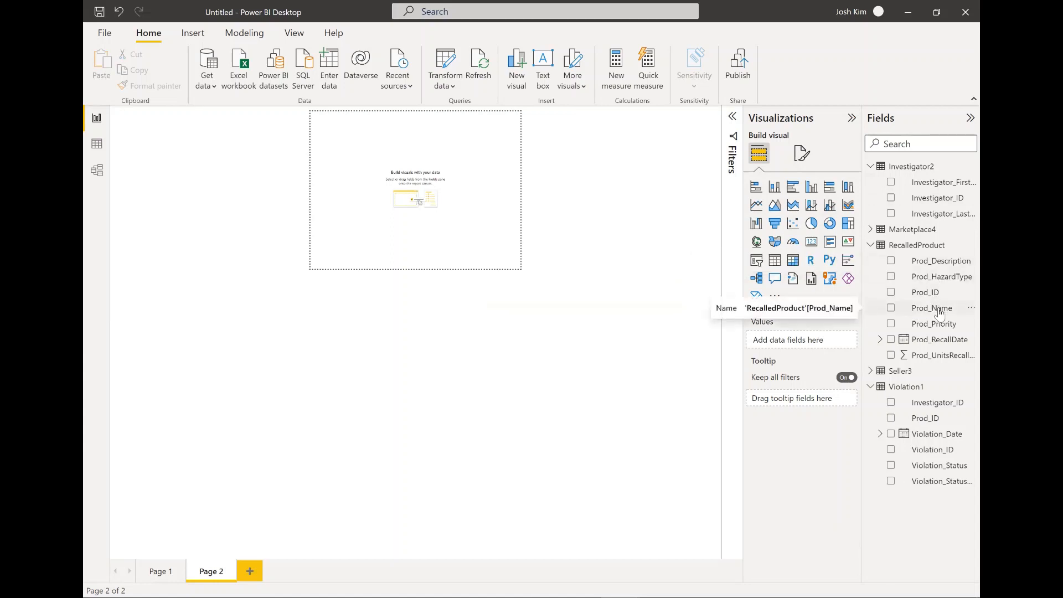
left_click_drag(940, 311, 812, 399)
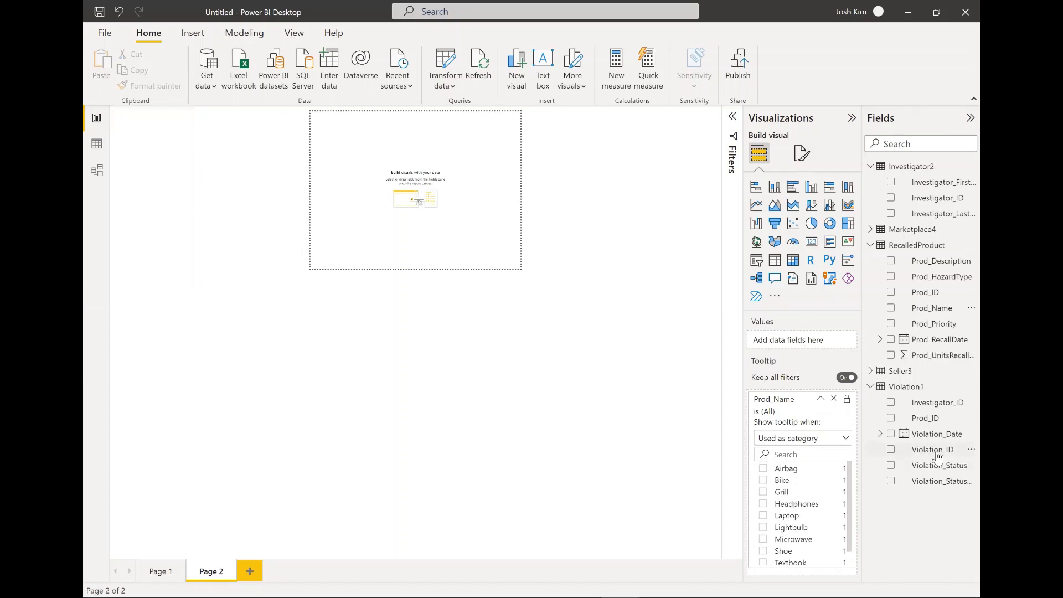
Step: Build a table on the tooltip page listing Violation_ID and Investigator_FirstName, and review its rows
left_click_drag(935, 451, 415, 172)
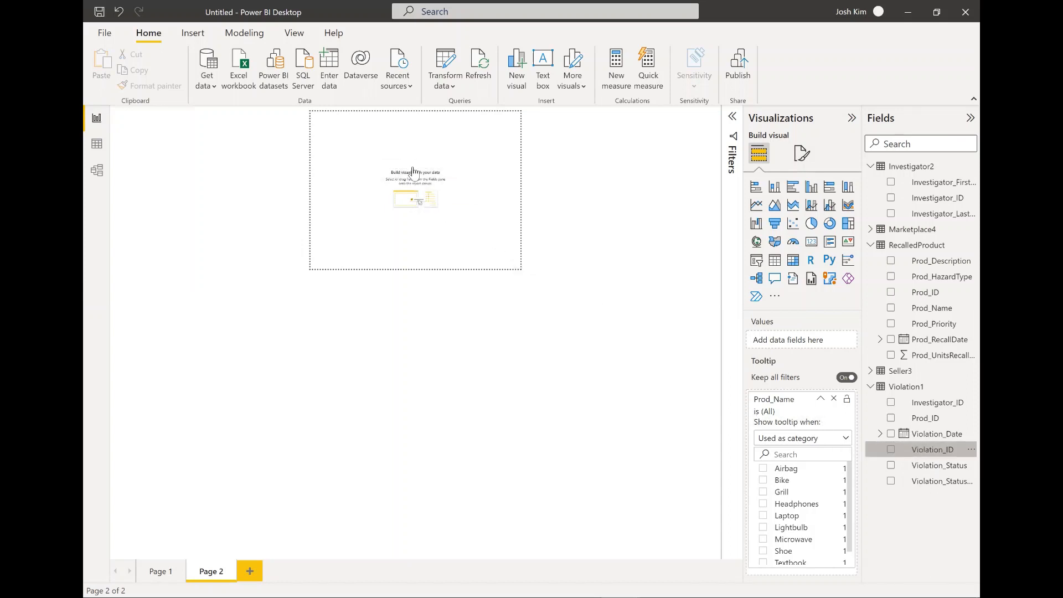
scroll(388, 173, "down", 4)
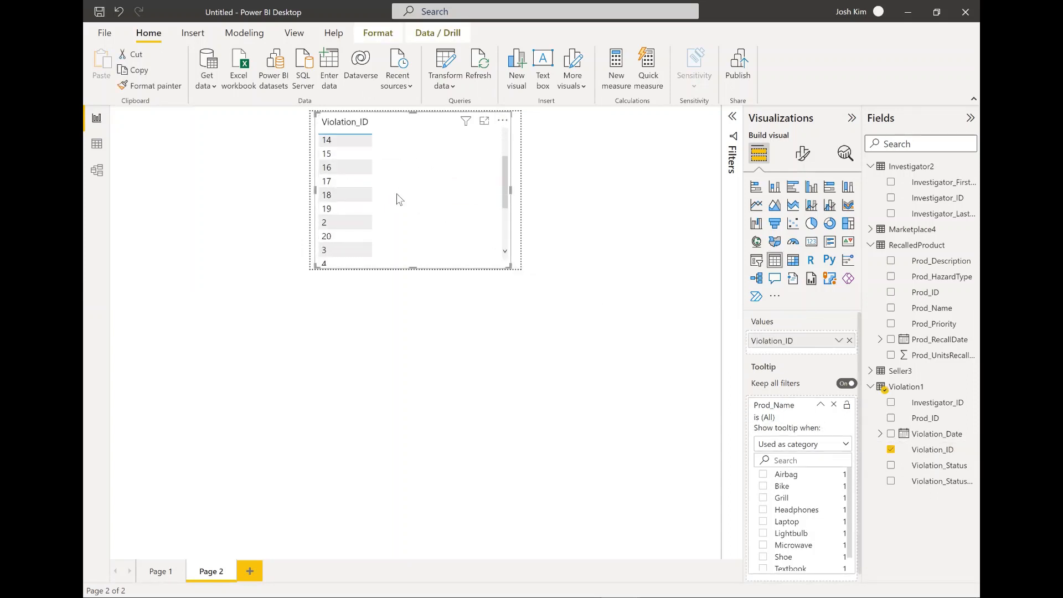
scroll(430, 226, "up", 4)
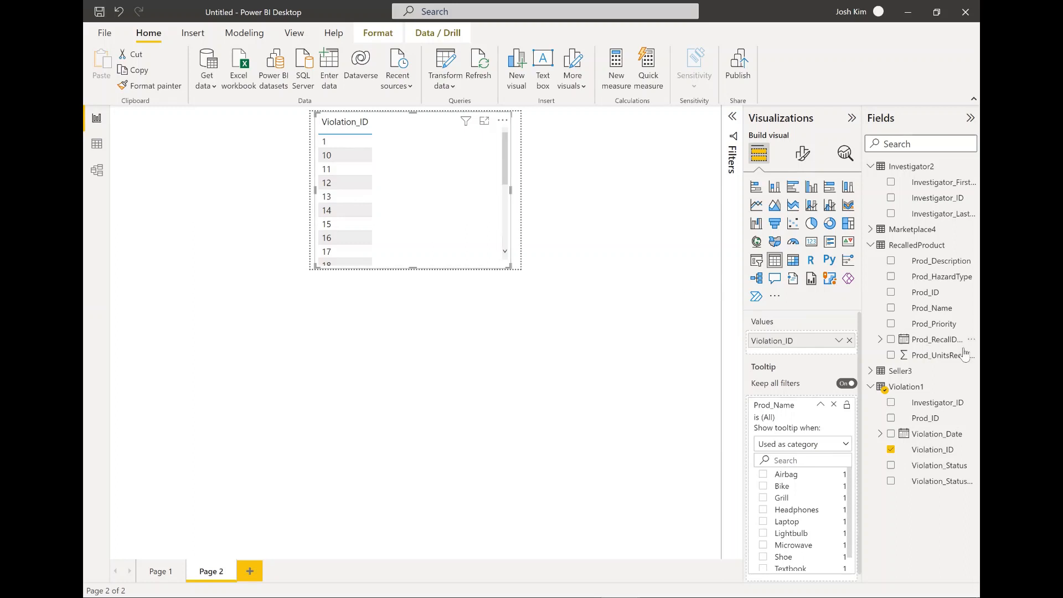
left_click_drag(940, 199, 455, 219)
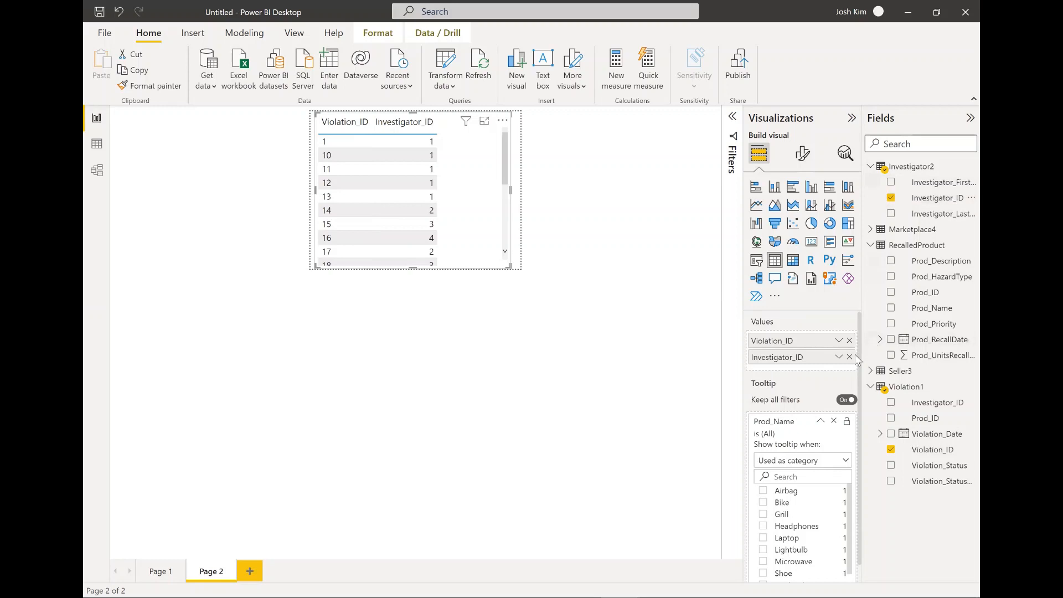
left_click_drag(937, 183, 817, 357)
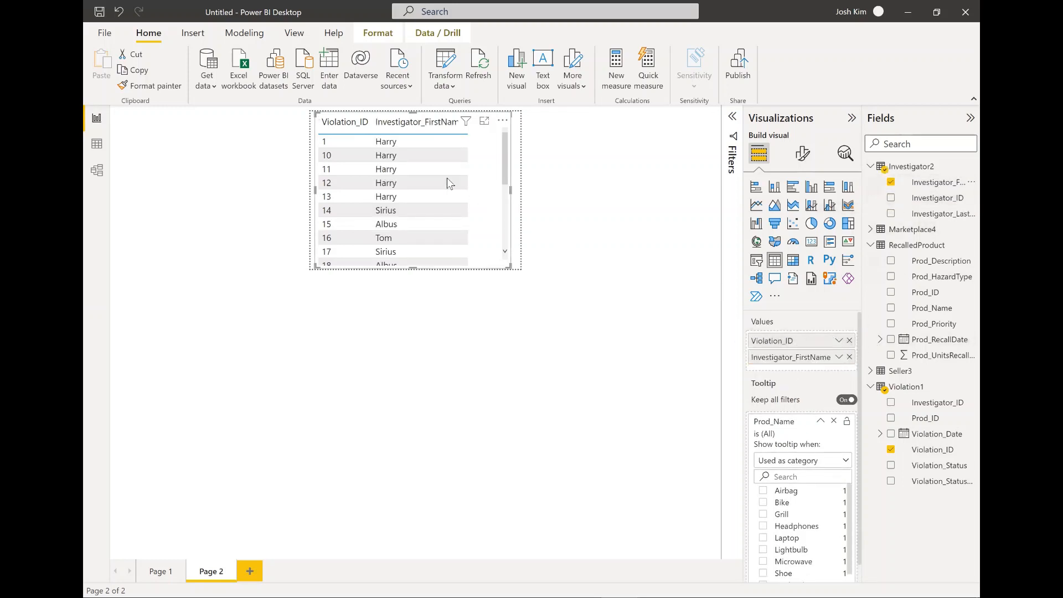
scroll(447, 178, "down", 3)
scroll(388, 226, "up", 3)
Step: Return to Page 1 and set the bar chart's Y-axis title to "Product Name"
left_click(161, 571)
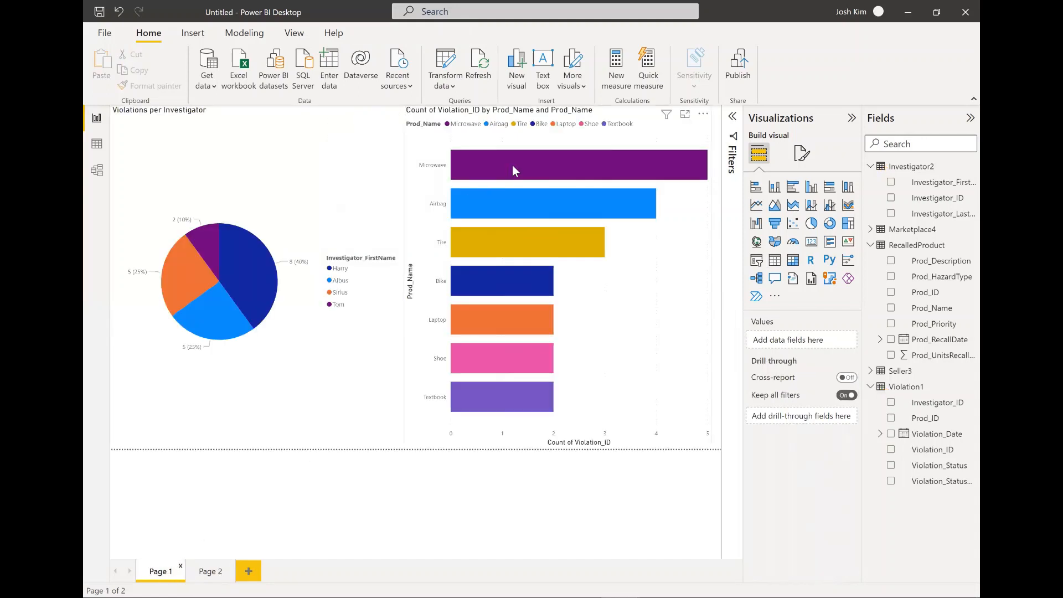
mouse_move(513, 165)
left_click(695, 400)
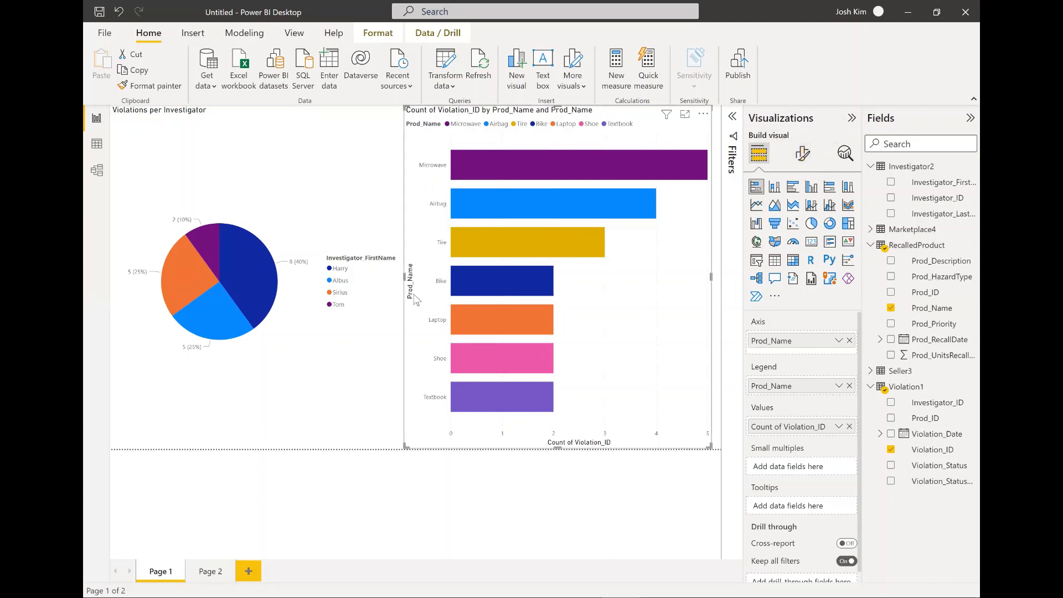
left_click(798, 155)
left_click(786, 242)
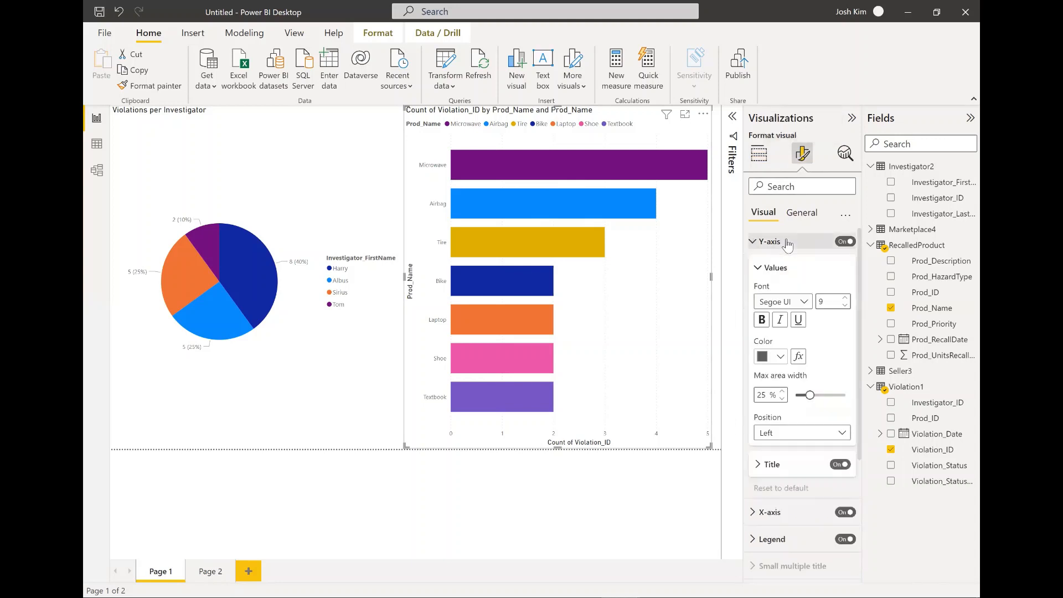
left_click(786, 469)
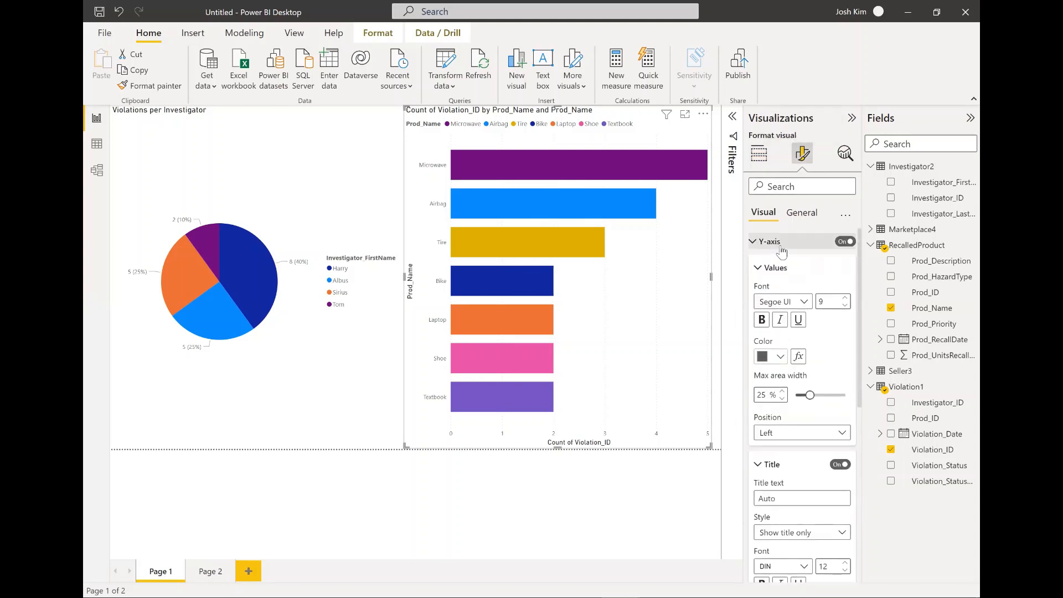
scroll(777, 483, "down", 1)
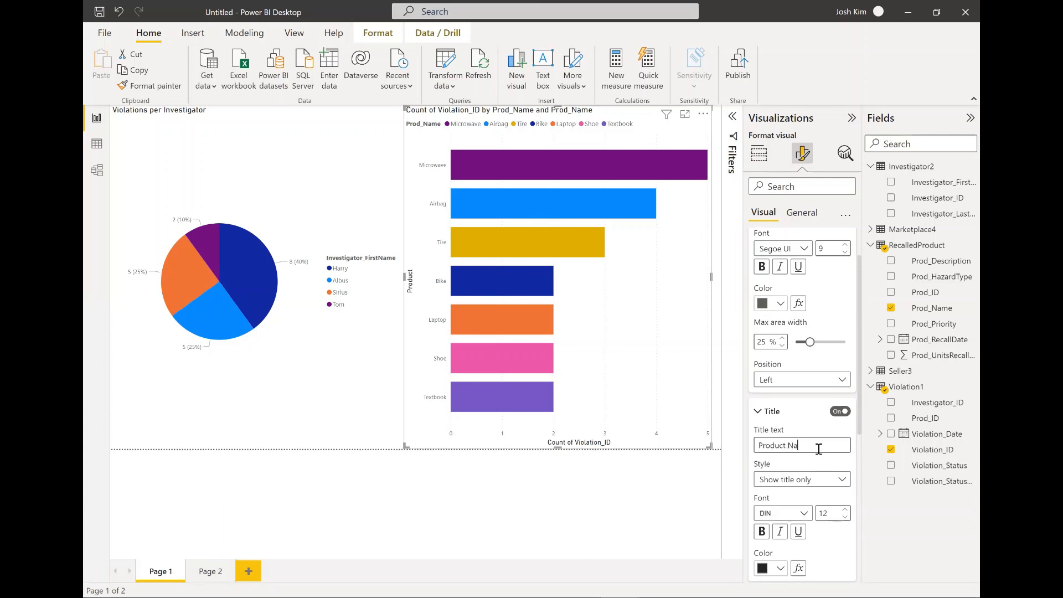
scroll(792, 354, "up", 1)
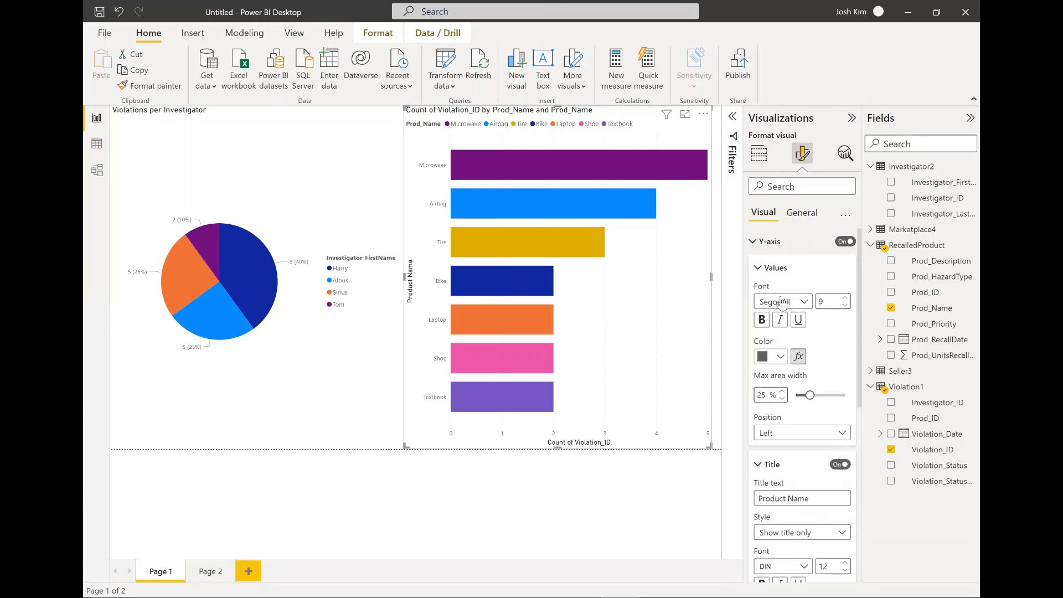
Step: Set the bar chart's X-axis title to "Number of Violations"
left_click(758, 270)
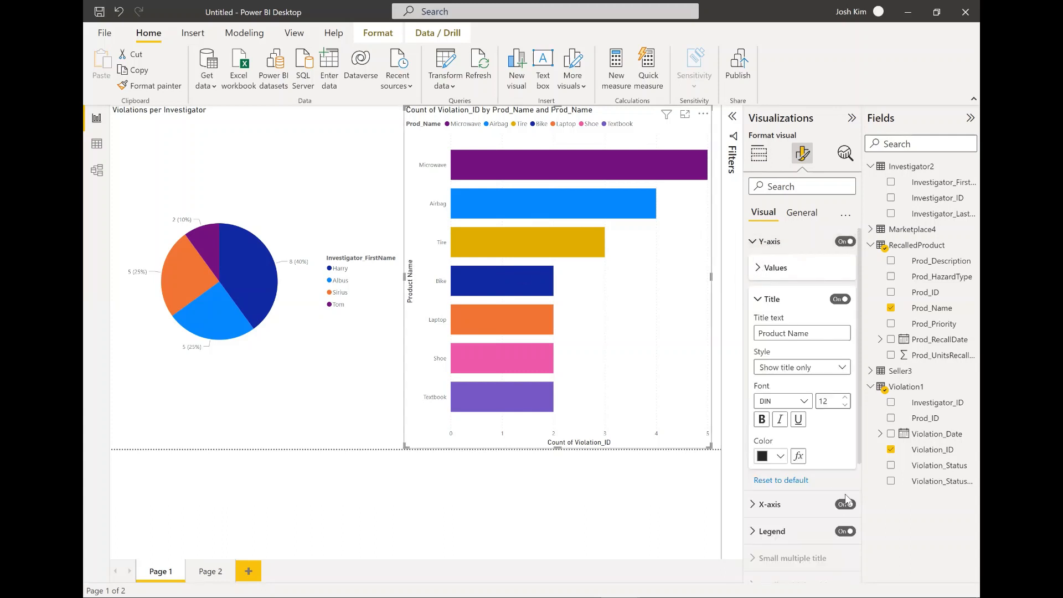
scroll(785, 463, "down", 1)
left_click(781, 452)
scroll(778, 436, "down", 4)
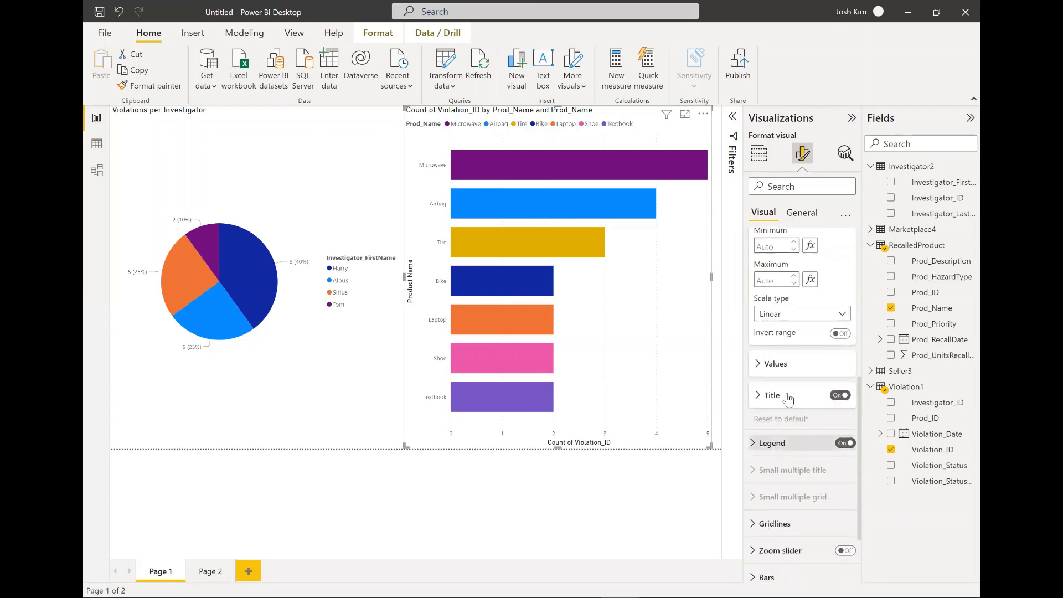
left_click(775, 395)
left_click(790, 429)
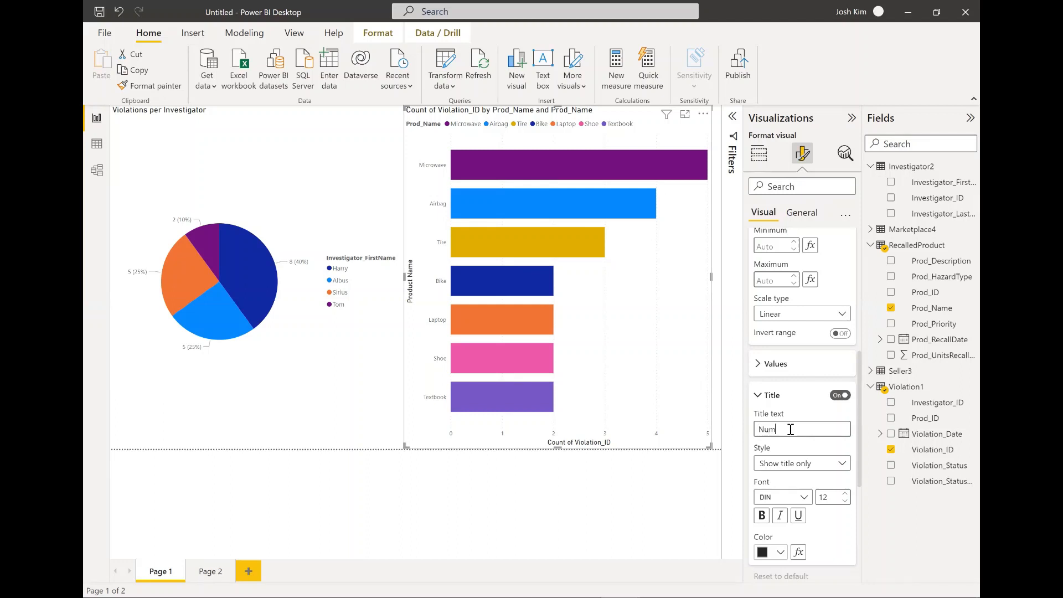
type("Number of Violations")
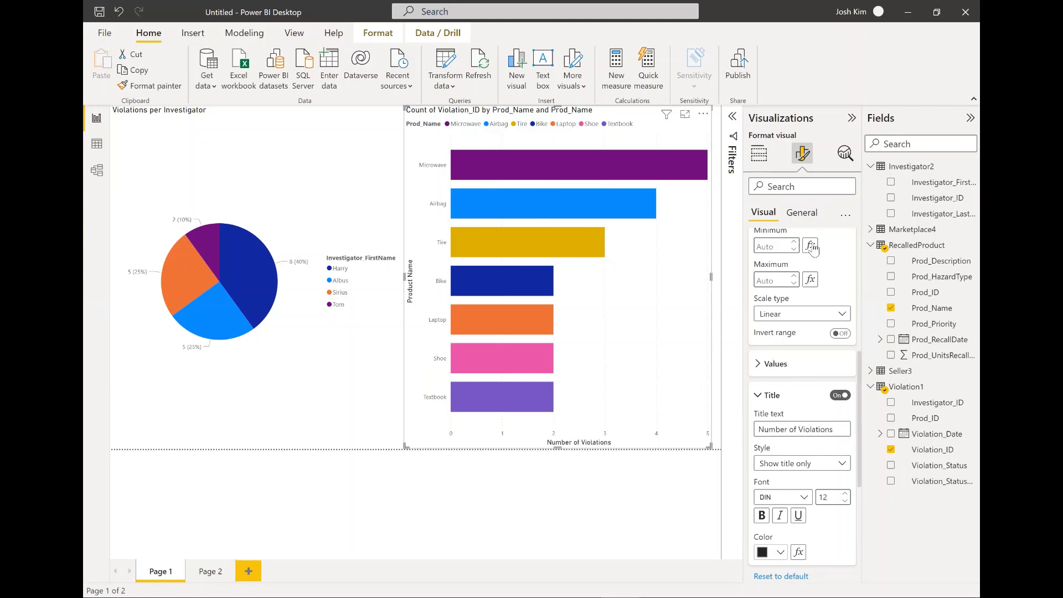
Step: Change the bar chart's title text to "Number of Violations per Recalled Product"
left_click(803, 214)
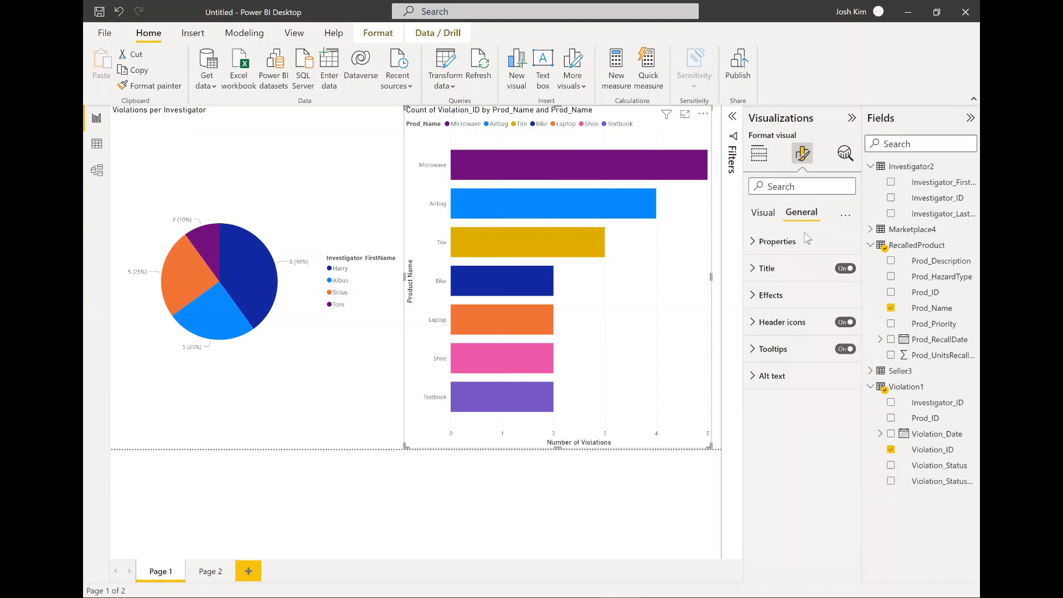
left_click(770, 269)
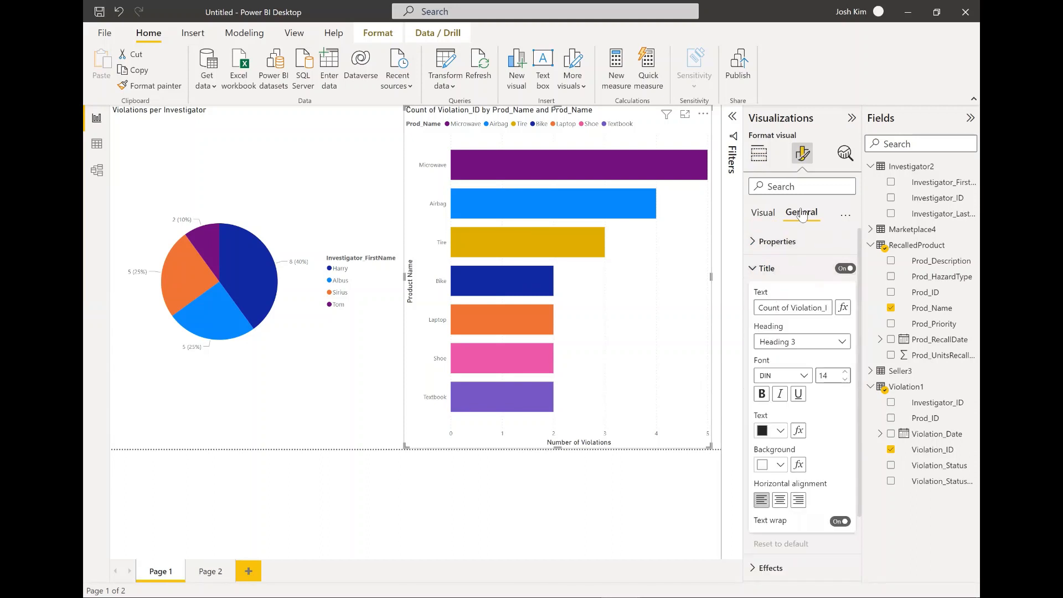
left_click(798, 309)
double_click(798, 308)
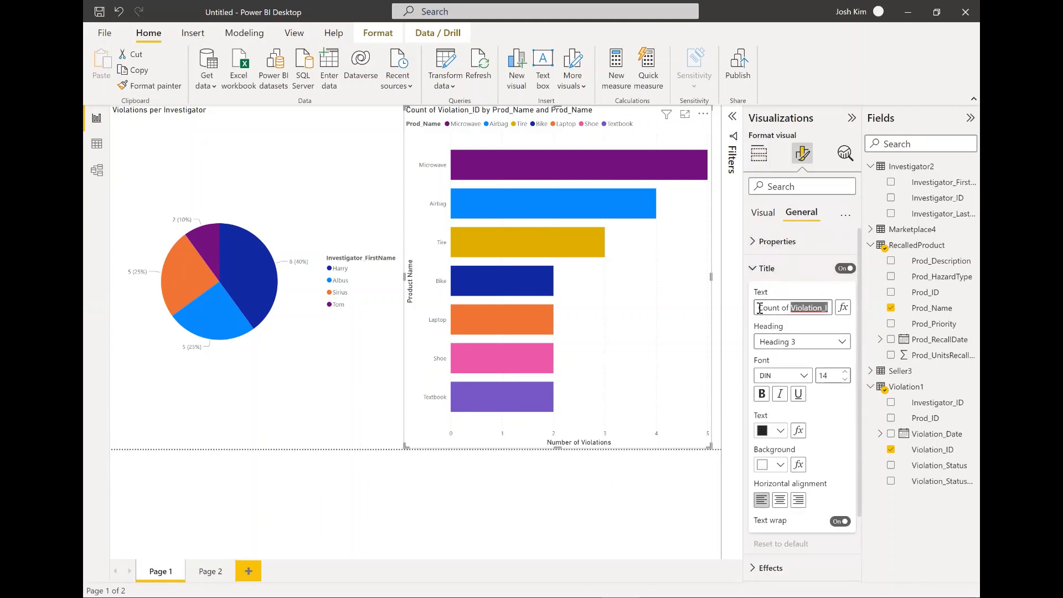
left_click_drag(760, 309, 890, 316)
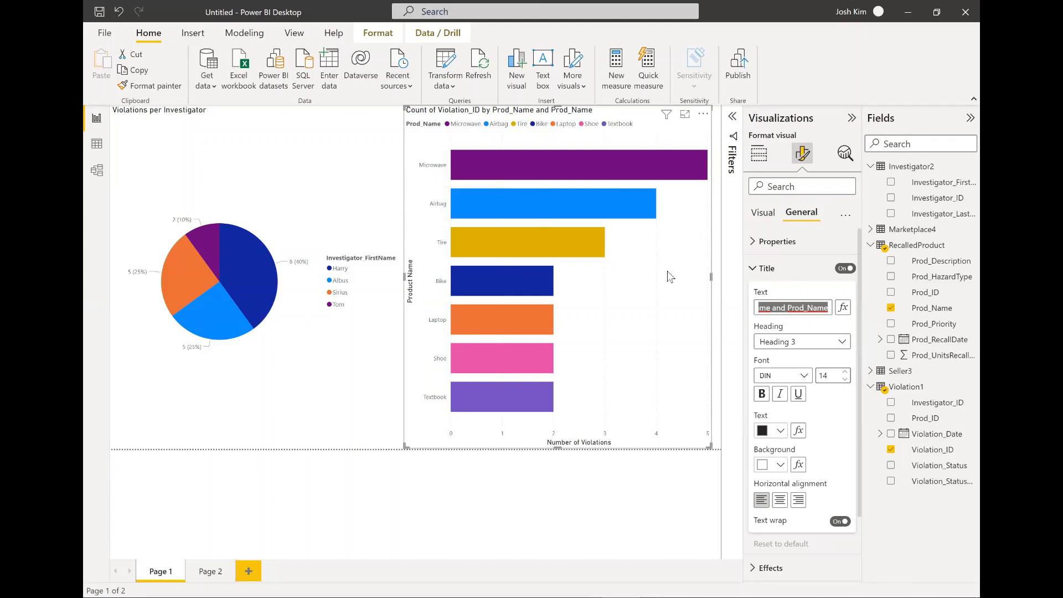
type("Number of")
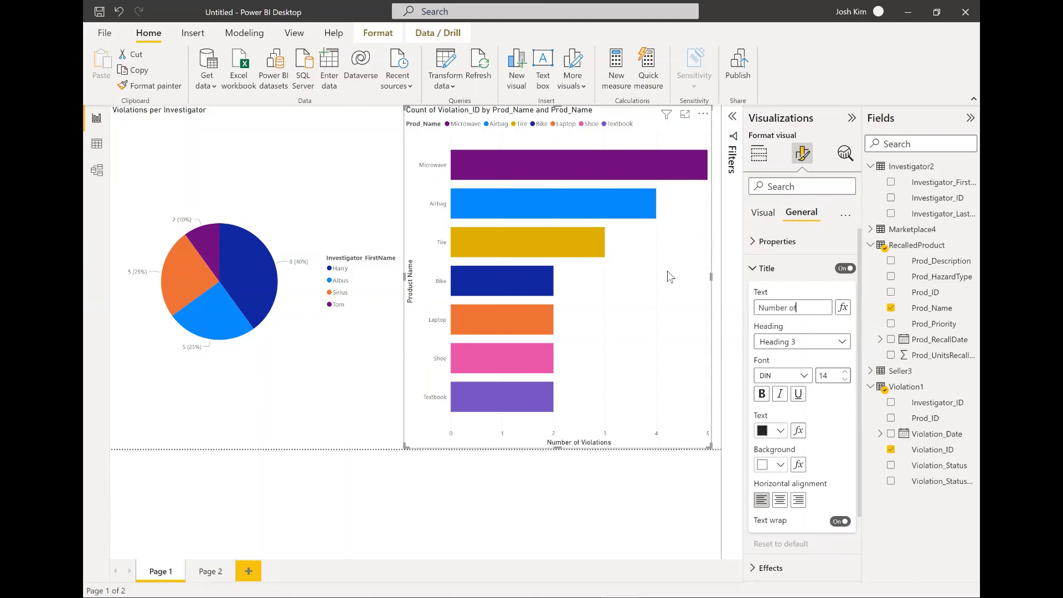
type(" Violations per R")
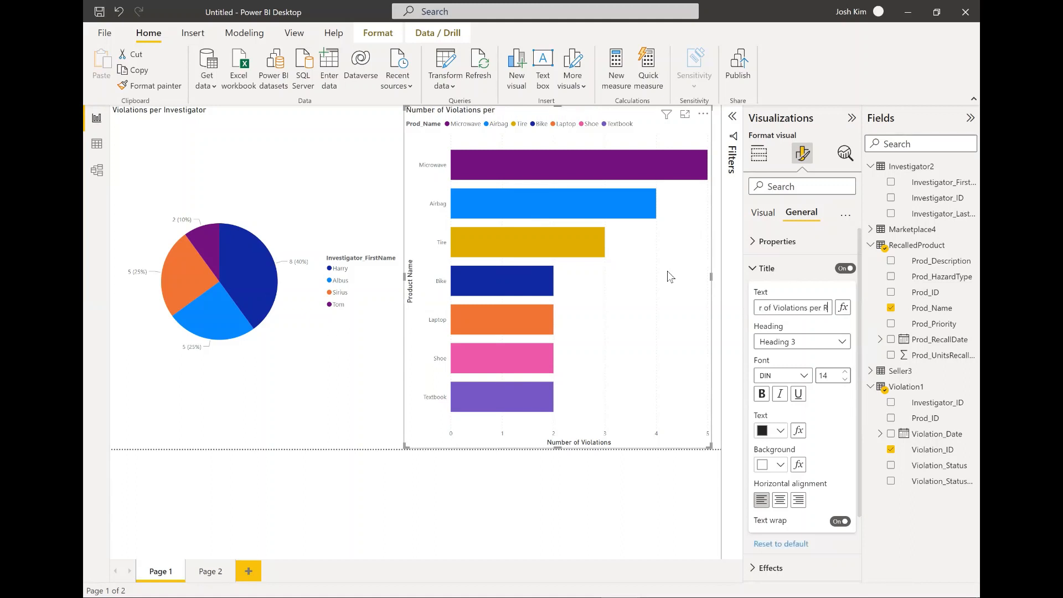
type("ecalled Product")
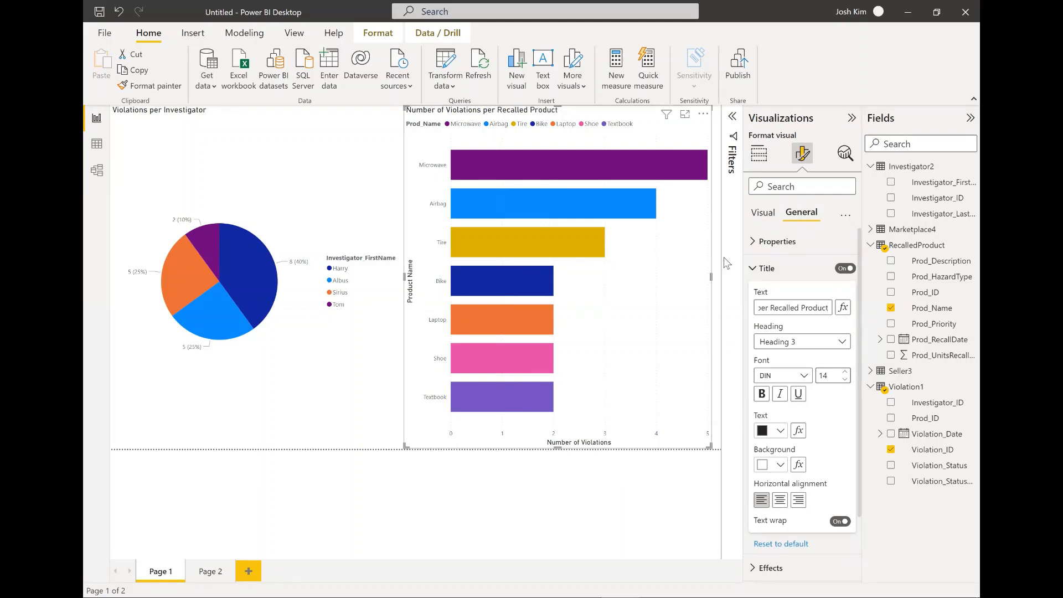
left_click(629, 483)
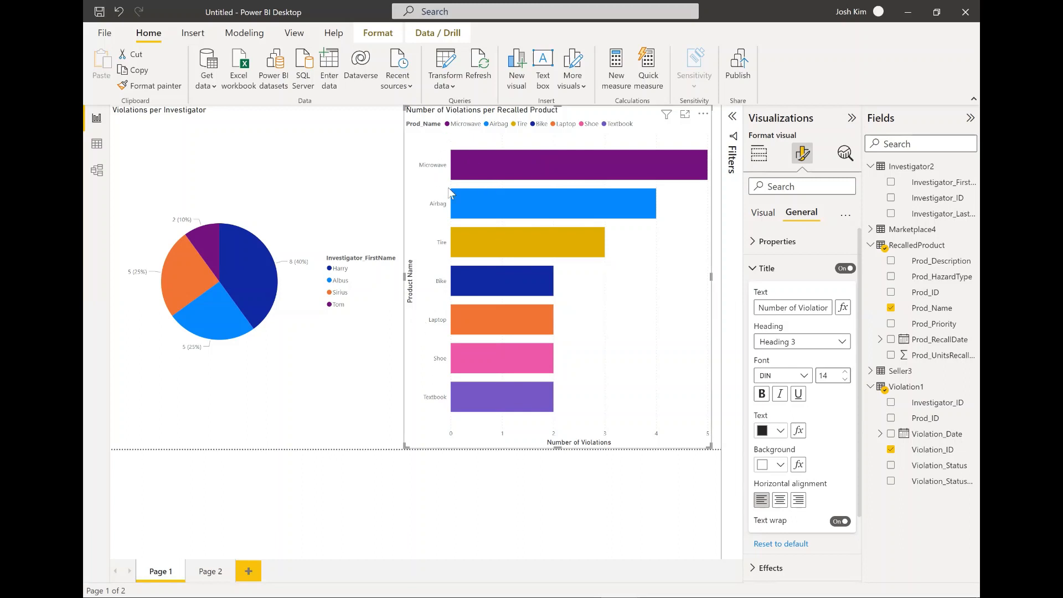
Step: Shorten the pie chart from its lower edge to free a strip of the page beneath it
left_click(334, 435)
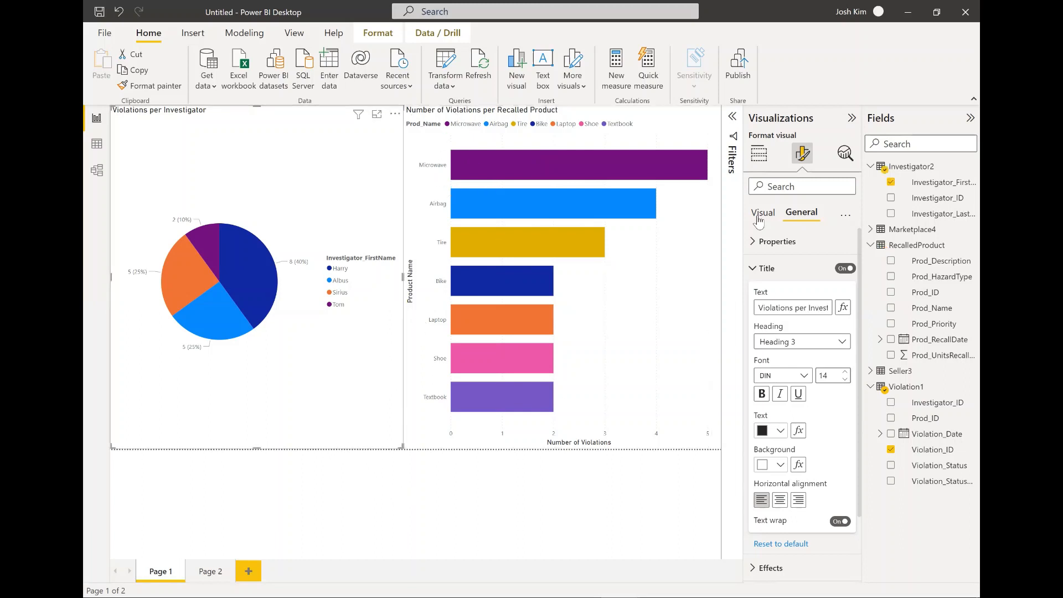
left_click(766, 155)
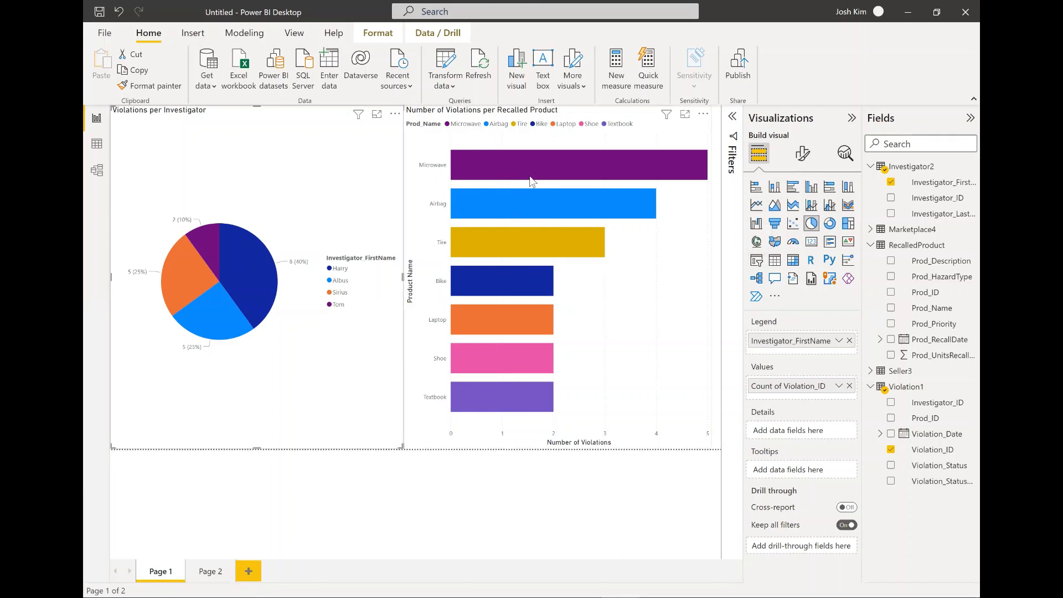
mouse_move(533, 161)
mouse_move(497, 157)
left_click(445, 441)
left_click(350, 445)
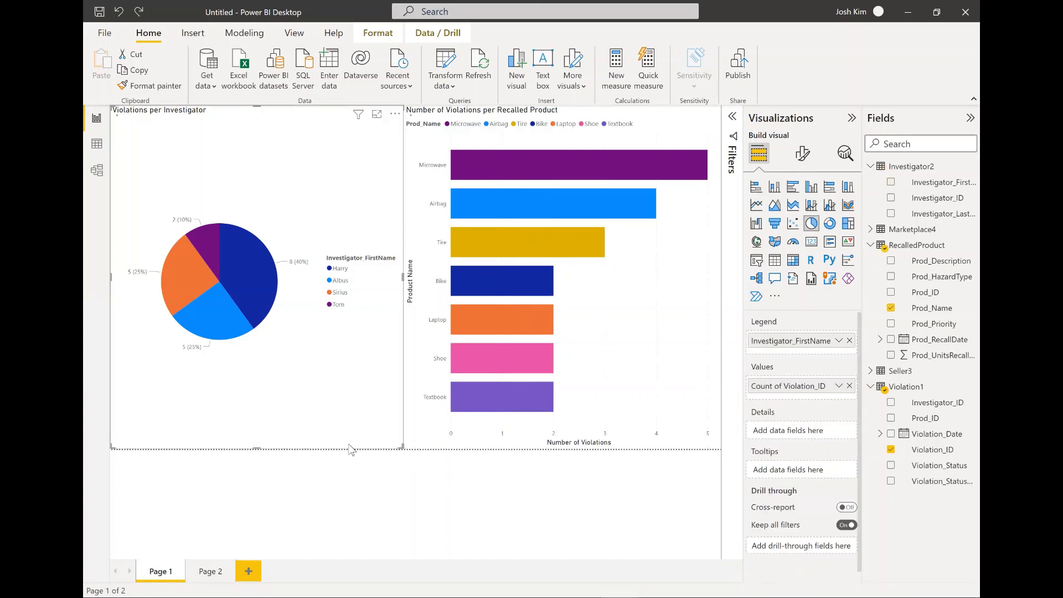
left_click_drag(256, 447, 269, 399)
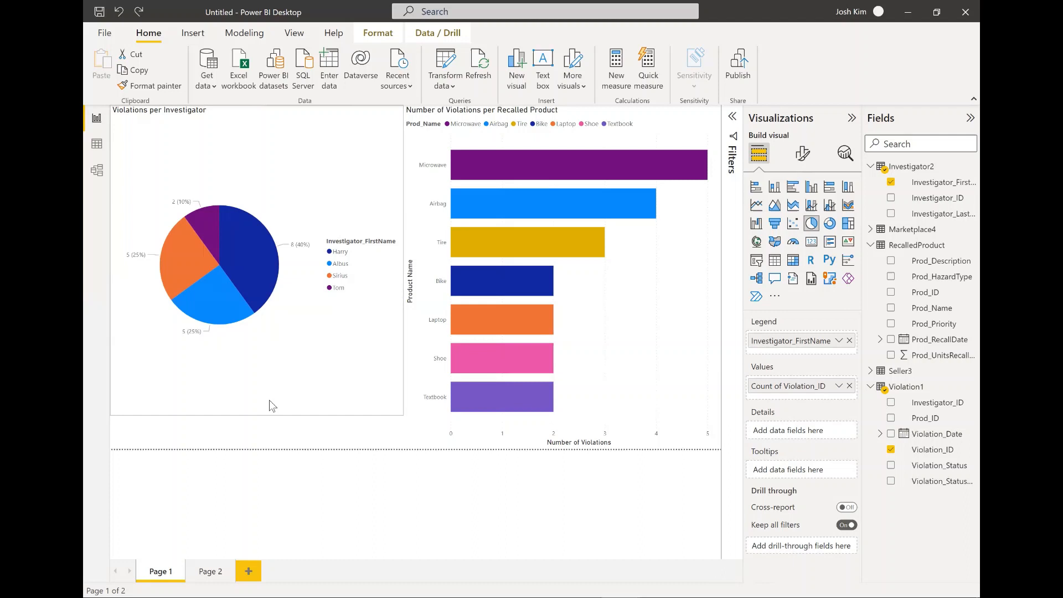
Step: Add a slicer on Violation_Status from Violation1 and size it to fit the strip beneath the pie chart
left_click(307, 434)
left_click(760, 265)
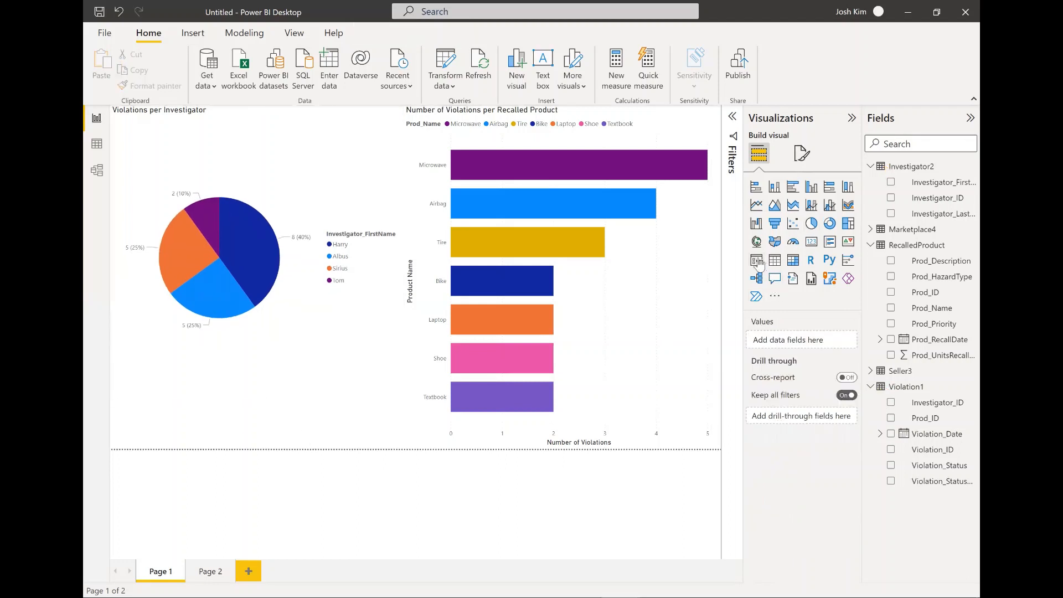
left_click_drag(248, 176, 192, 386)
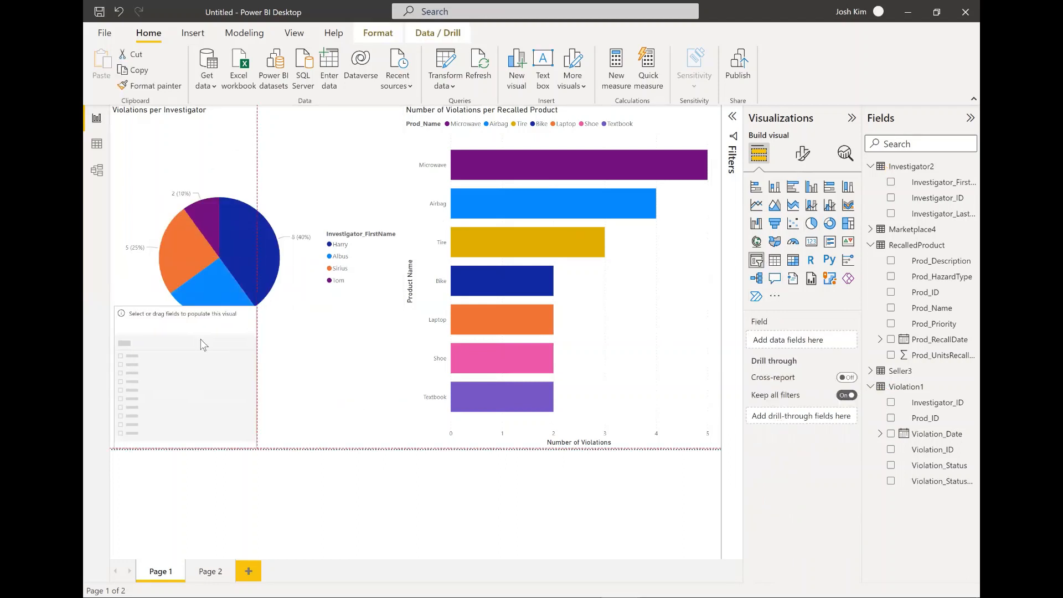
left_click_drag(252, 306, 413, 388)
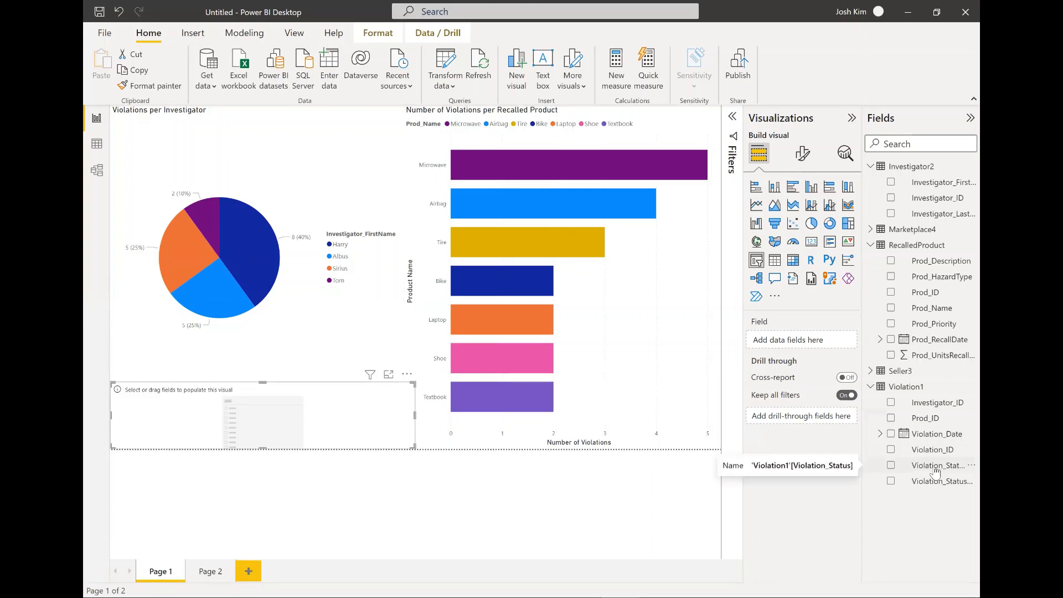
left_click_drag(935, 469, 800, 344)
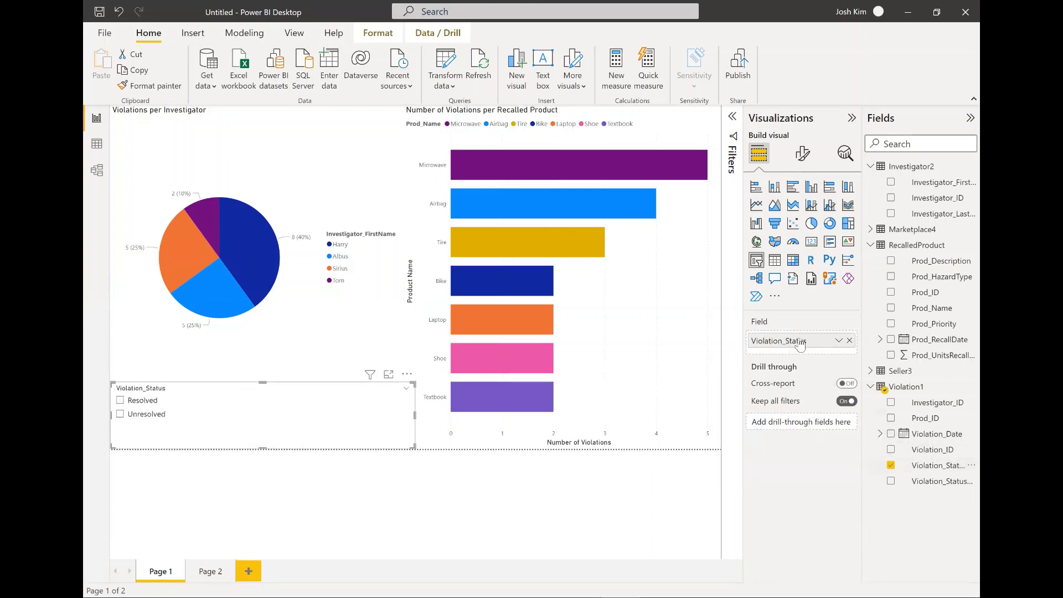
left_click_drag(264, 386, 262, 406)
Step: Try the Violation_Status slicer with Unresolved and Resolved in turn, and leave the report filtered to Unresolved
left_click(120, 434)
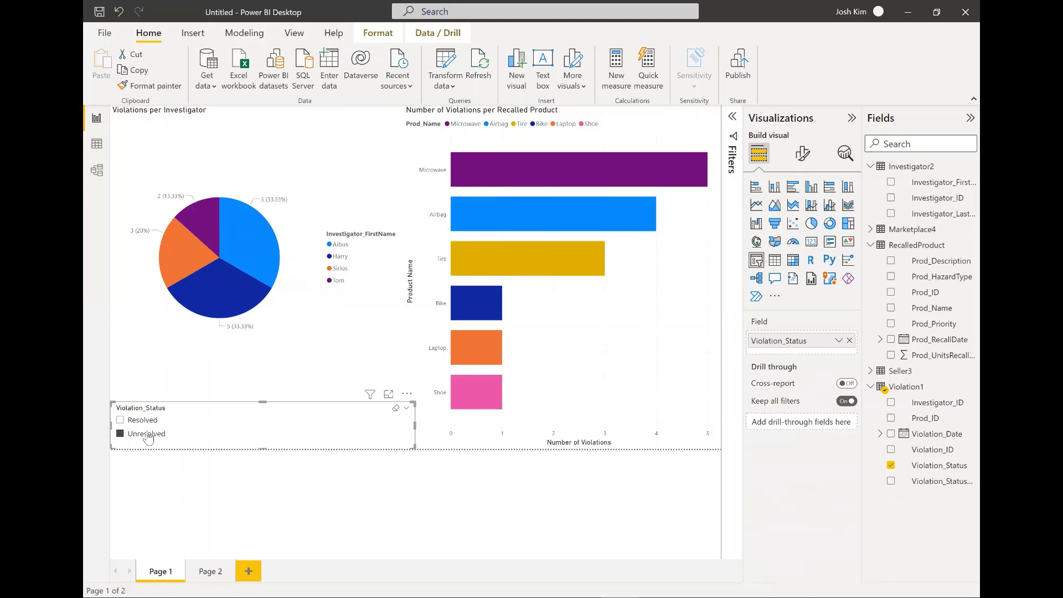
left_click(146, 433)
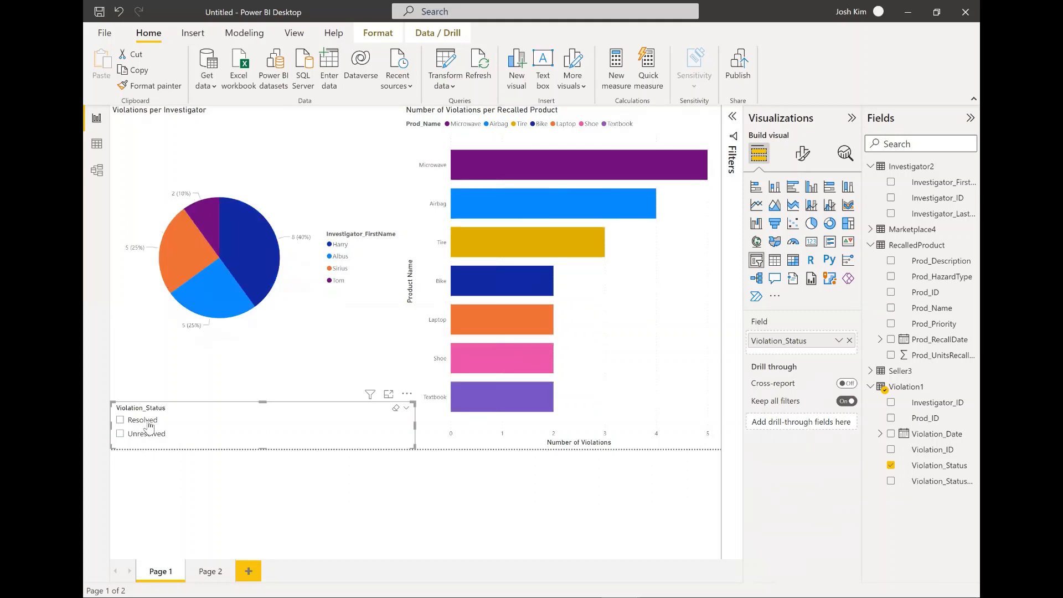
left_click(147, 420)
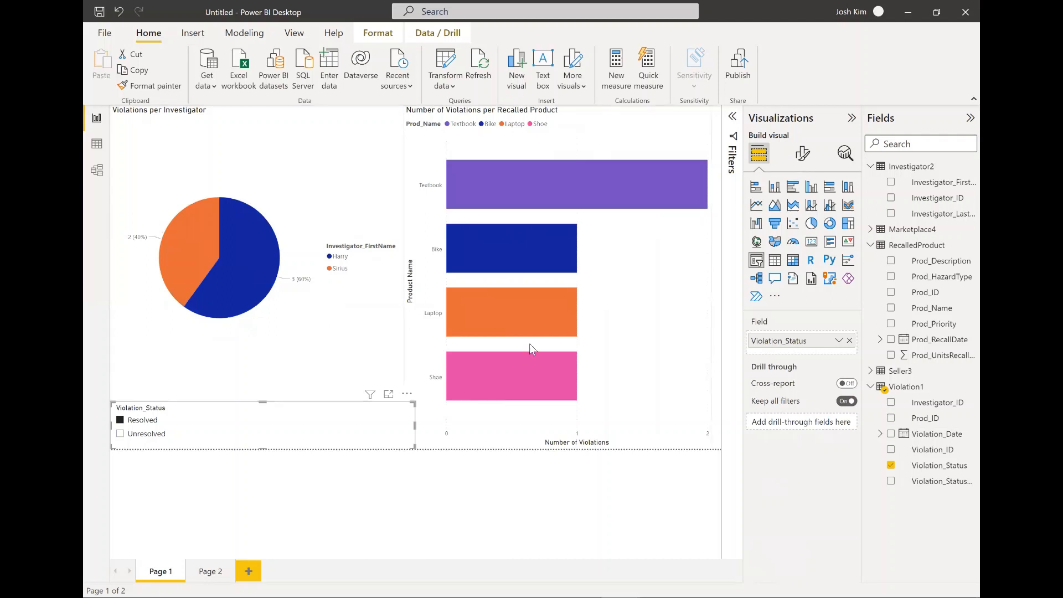
left_click(149, 420)
left_click(148, 434)
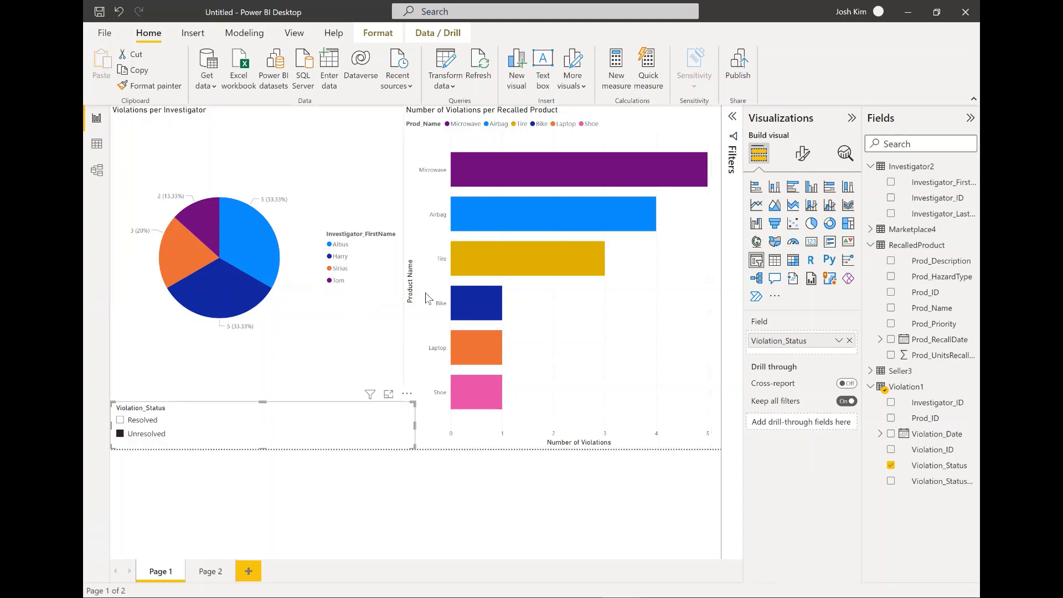
Step: Cross-highlight the charts from the Microwave bar, the Airbag bar and the bright blue pie slice, check the bars' tooltips, and clear the highlighting
left_click(515, 165)
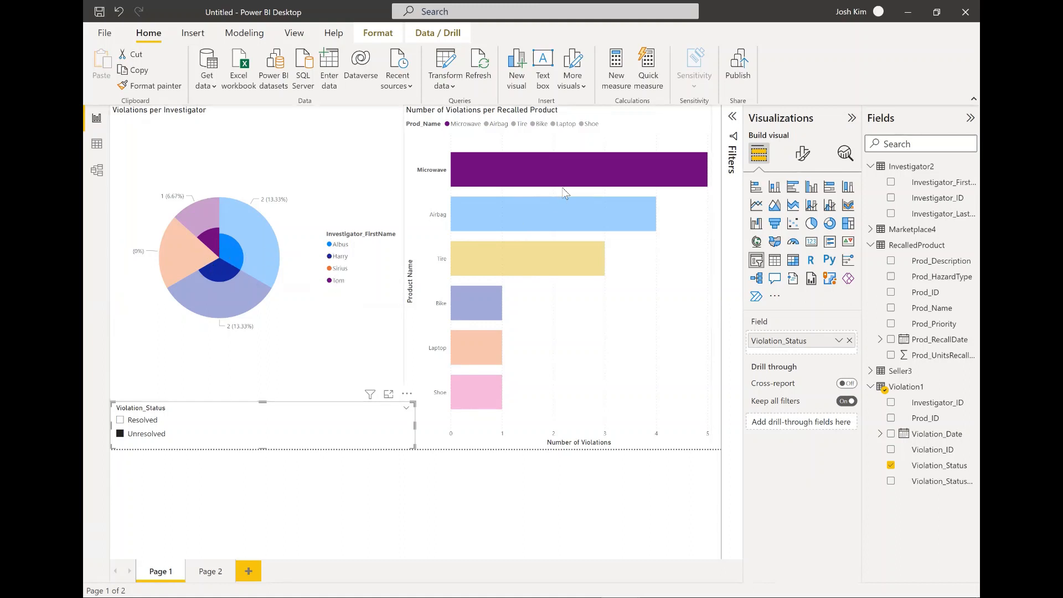
left_click(560, 220)
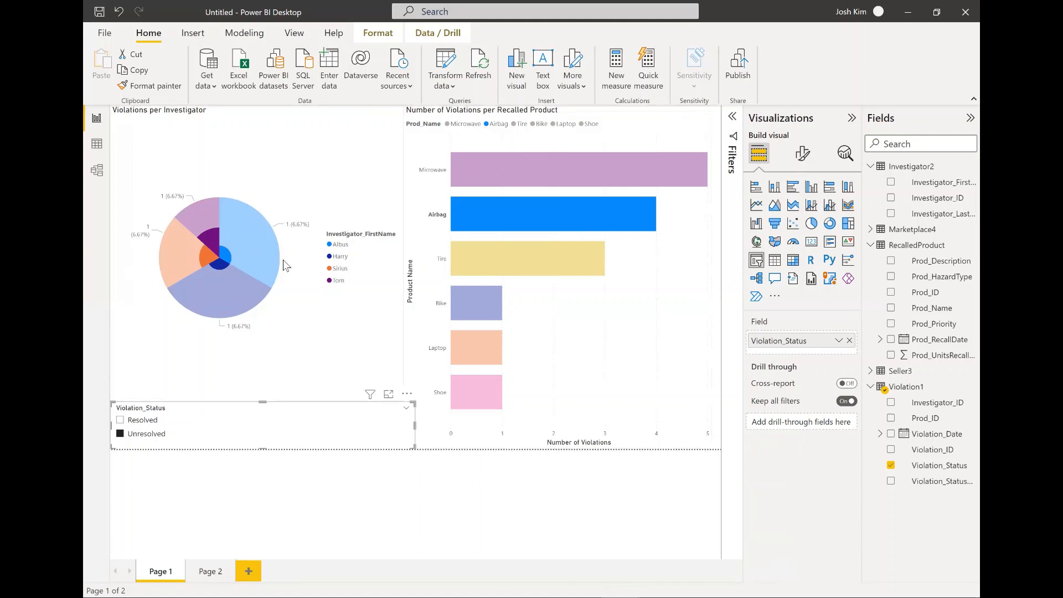
left_click(394, 187)
left_click(247, 247)
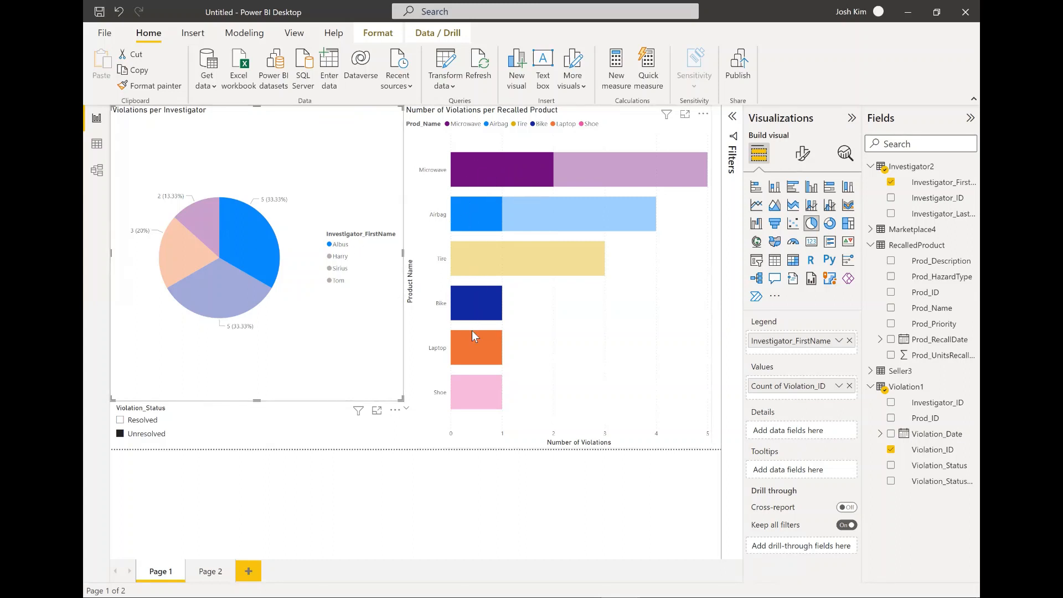
mouse_move(509, 165)
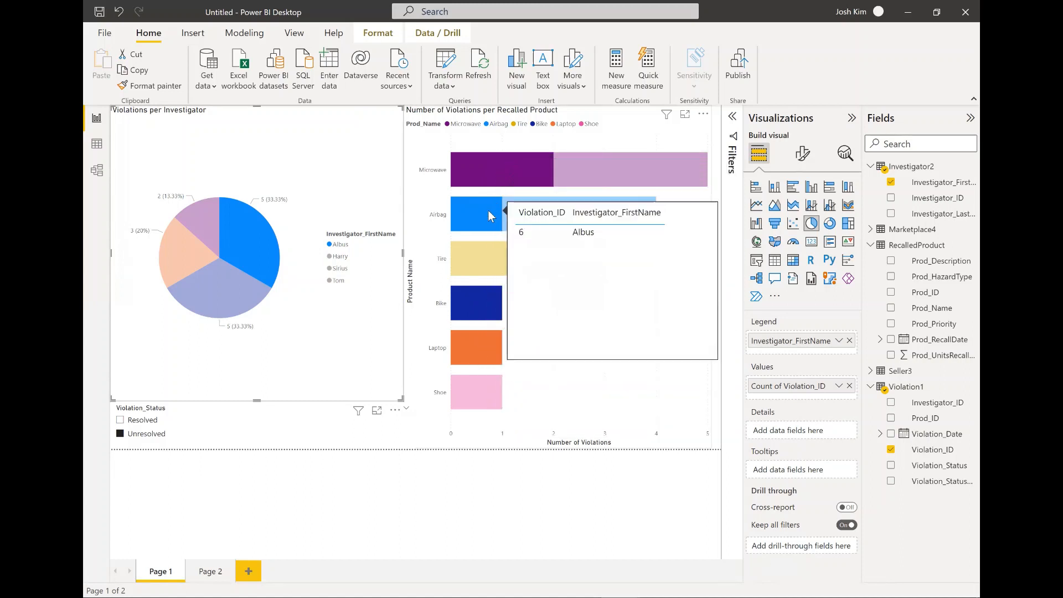
mouse_move(473, 308)
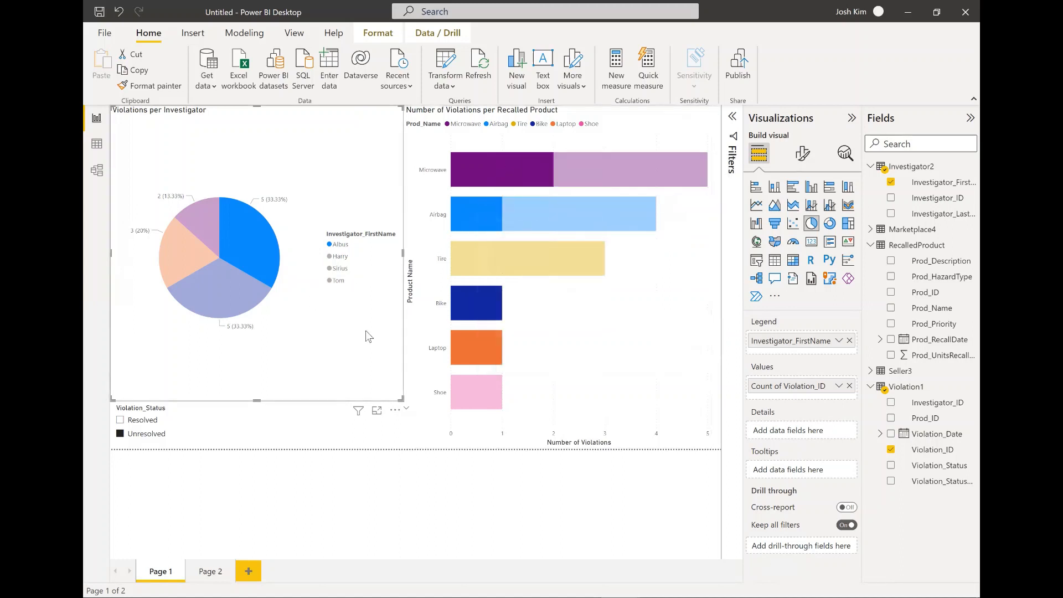
left_click(368, 345)
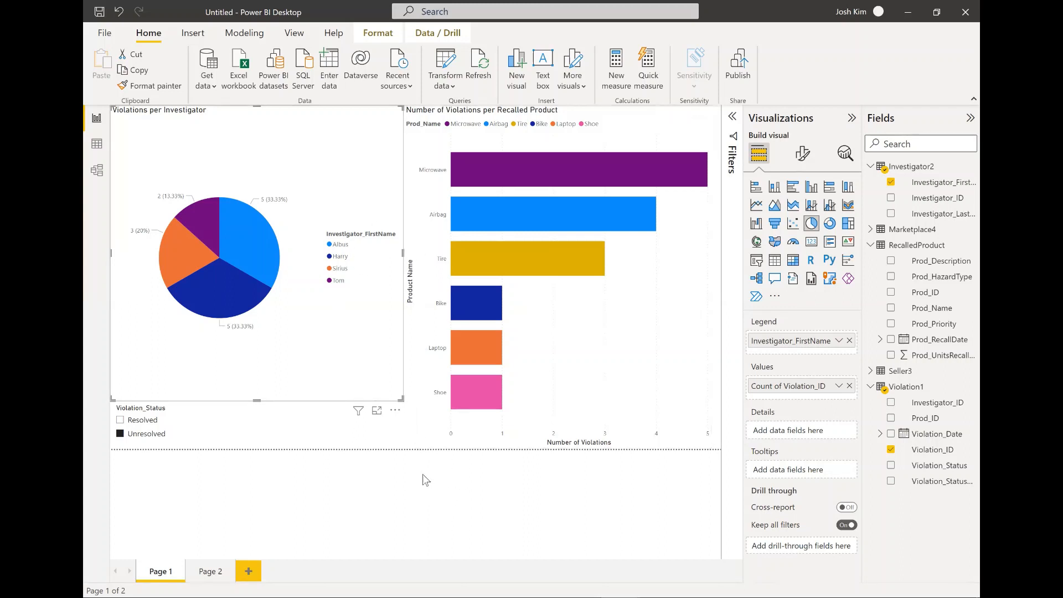
Step: Switch to the PowerPoint presentation and start the slide show from slide 19, "Questions?"
left_click(425, 584)
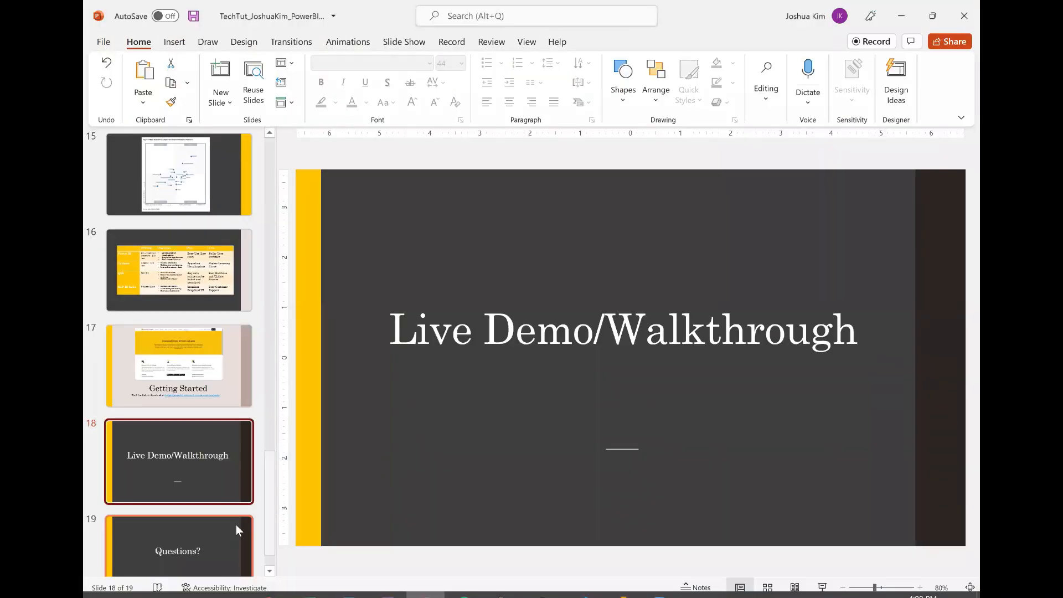
left_click(225, 533)
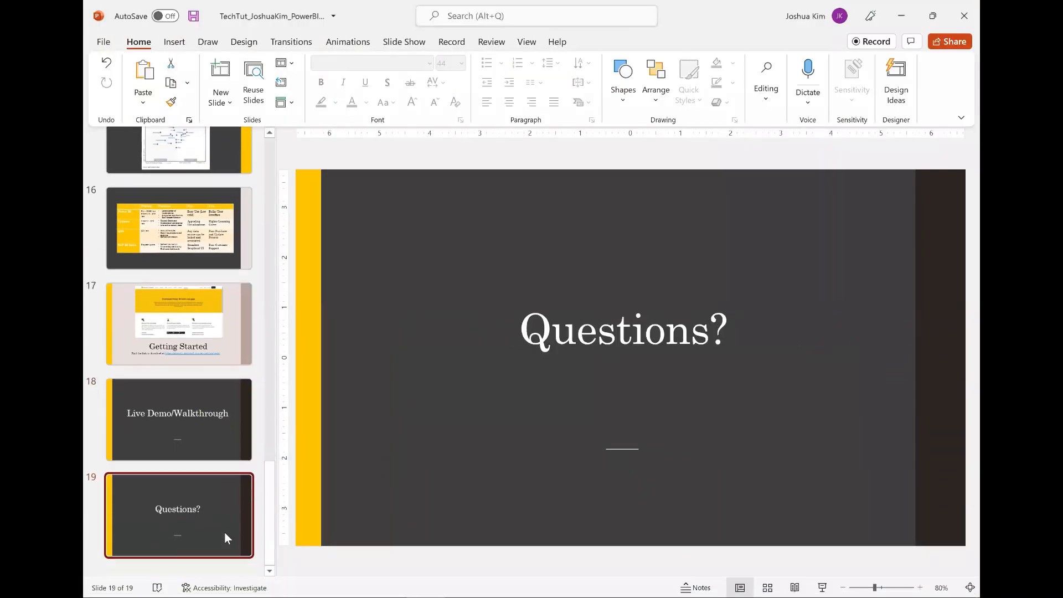
left_click(824, 586)
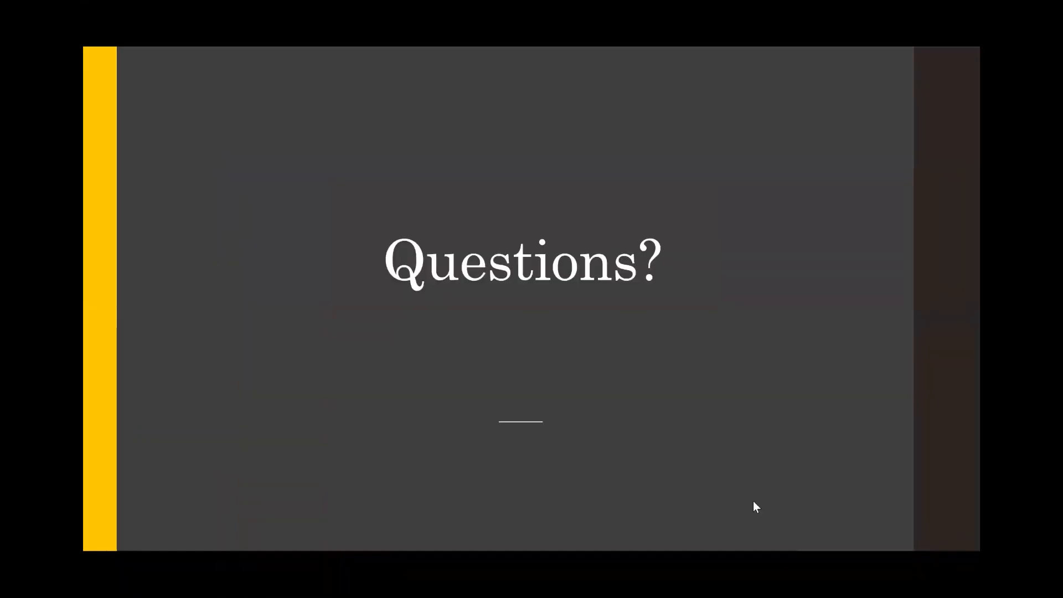